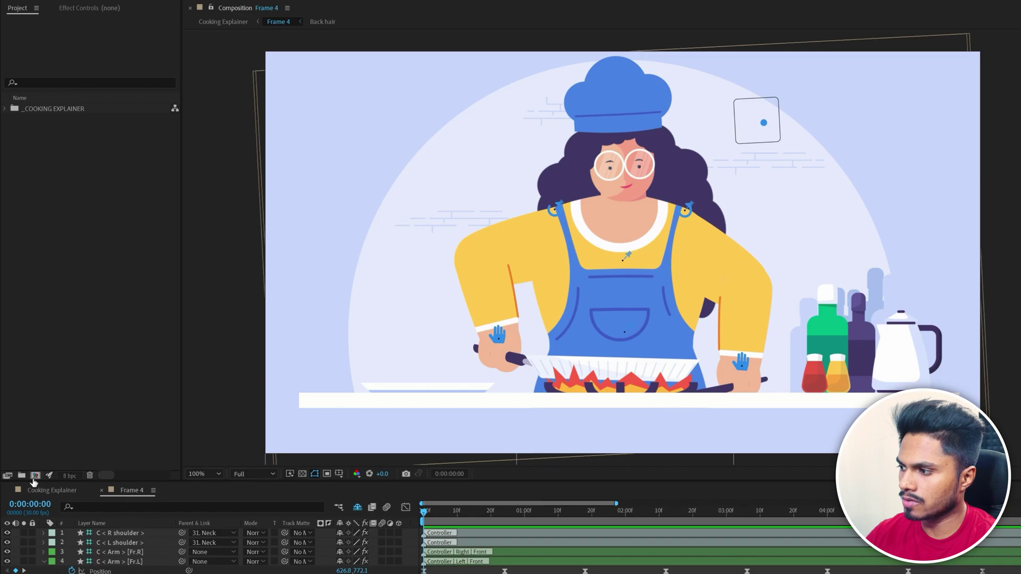
# Step: Create the Orange flame composition and set the rectangle fill colour to red FF4A4A
pyautogui.click(35, 475)
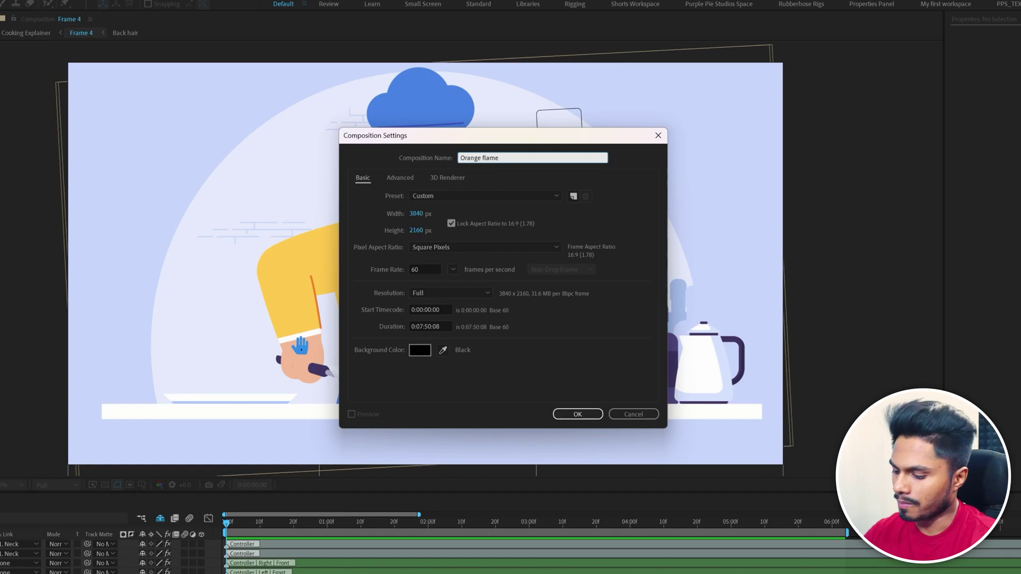
pyautogui.click(578, 415)
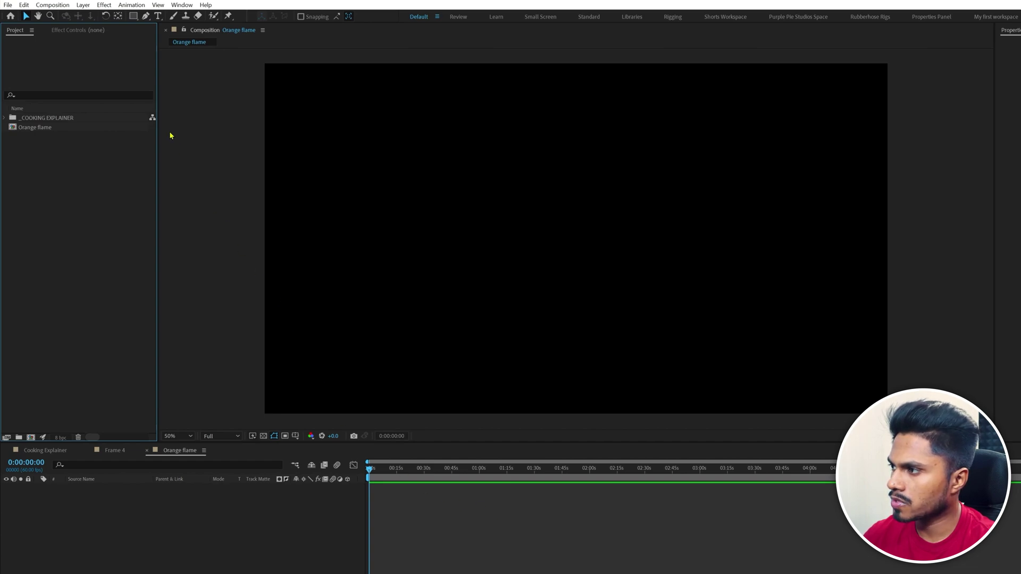
pyautogui.click(133, 16)
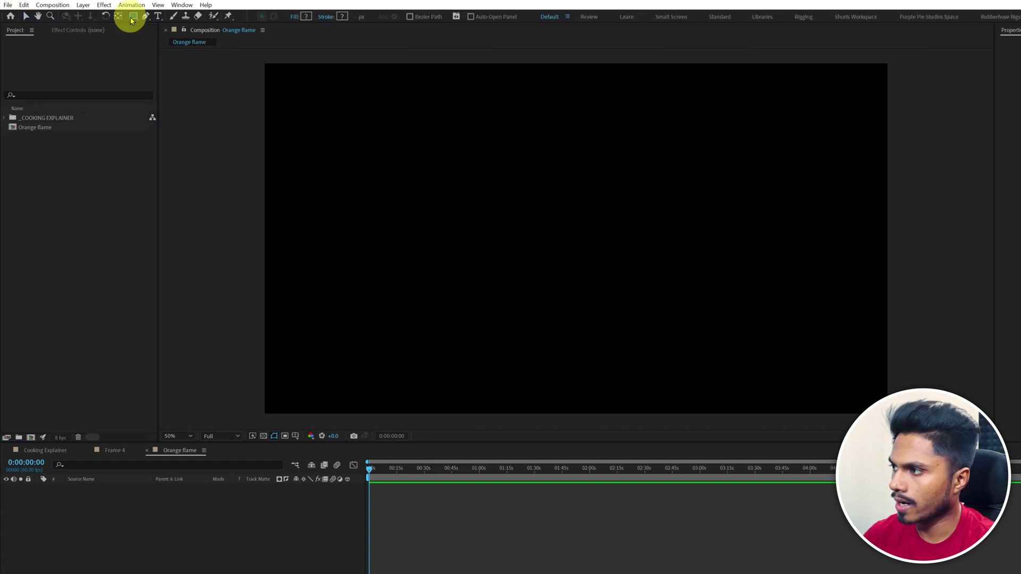
pyautogui.click(302, 18)
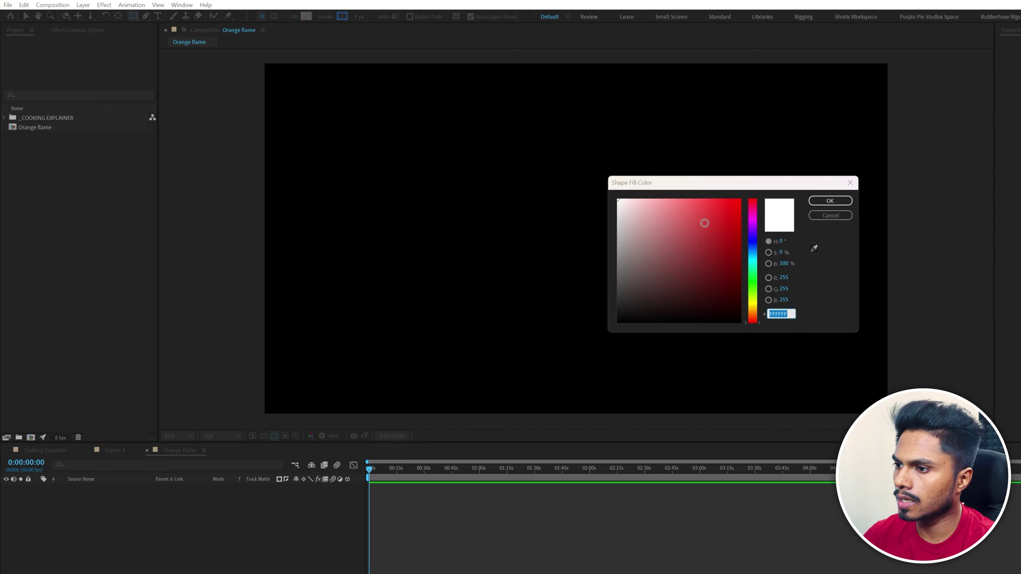
pyautogui.moveTo(702, 222); pyautogui.dragTo(702, 167)
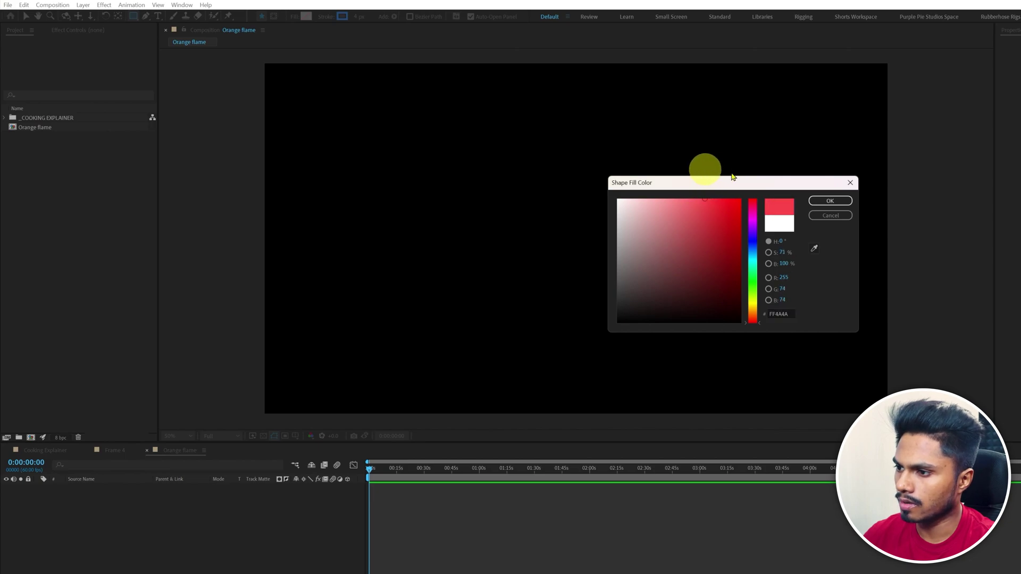
pyautogui.click(827, 200)
# Step: Turn off the shape stroke and draw a rectangle covering the frame's right half
pyautogui.click(328, 20)
pyautogui.click(522, 221)
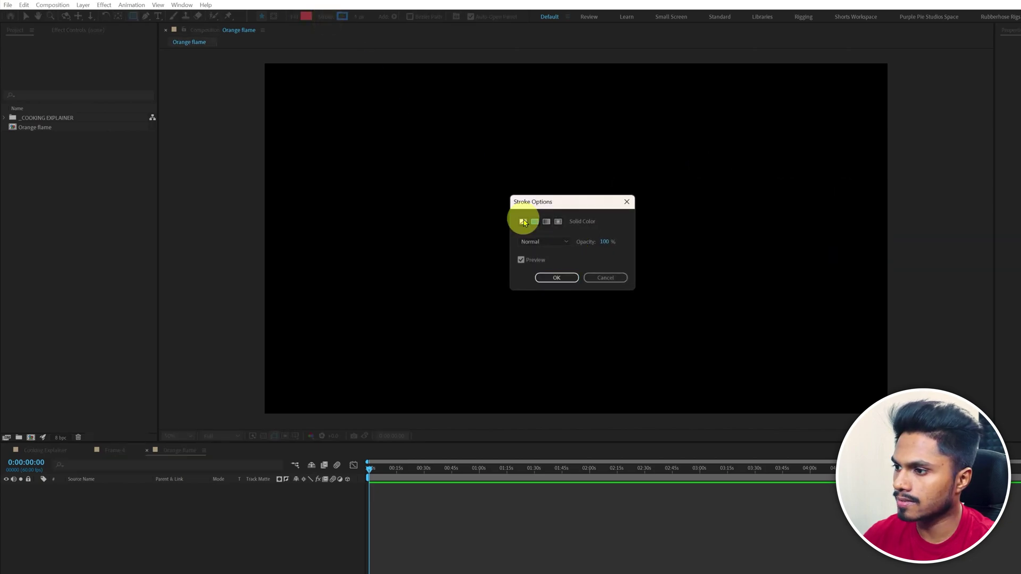
pyautogui.click(557, 276)
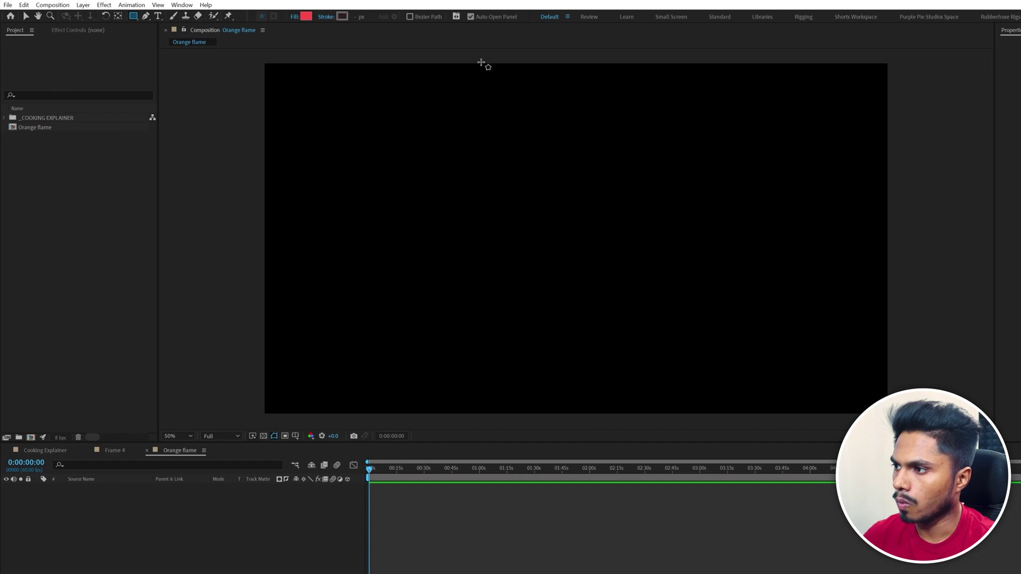
pyautogui.moveTo(527, 56); pyautogui.dragTo(1005, 457)
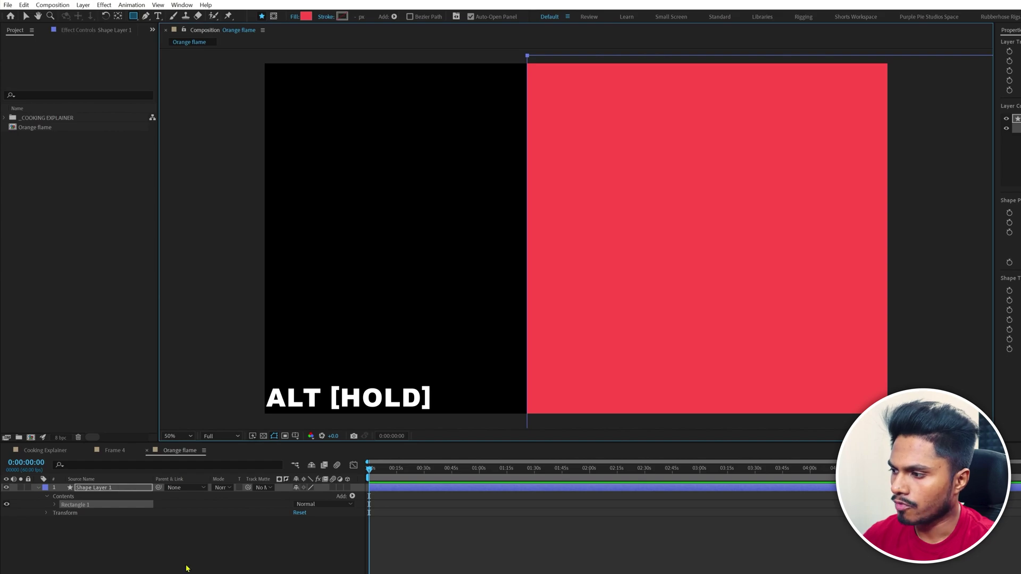
# Step: Select Rectangle 1's Path 1 and curve the rectangle's bottom-left corner inward
pyautogui.click(55, 504)
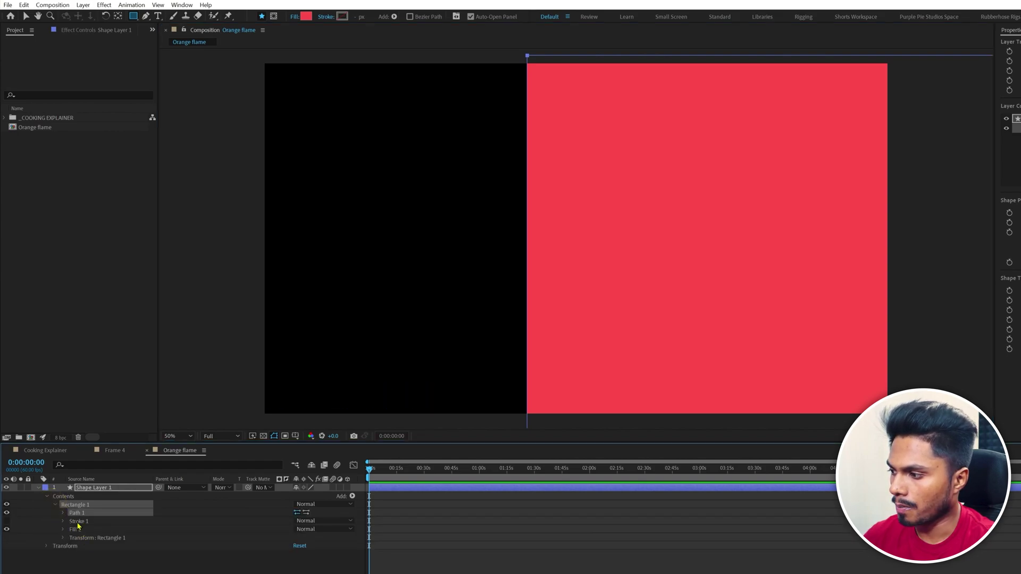
pyautogui.click(62, 513)
pyautogui.click(95, 520)
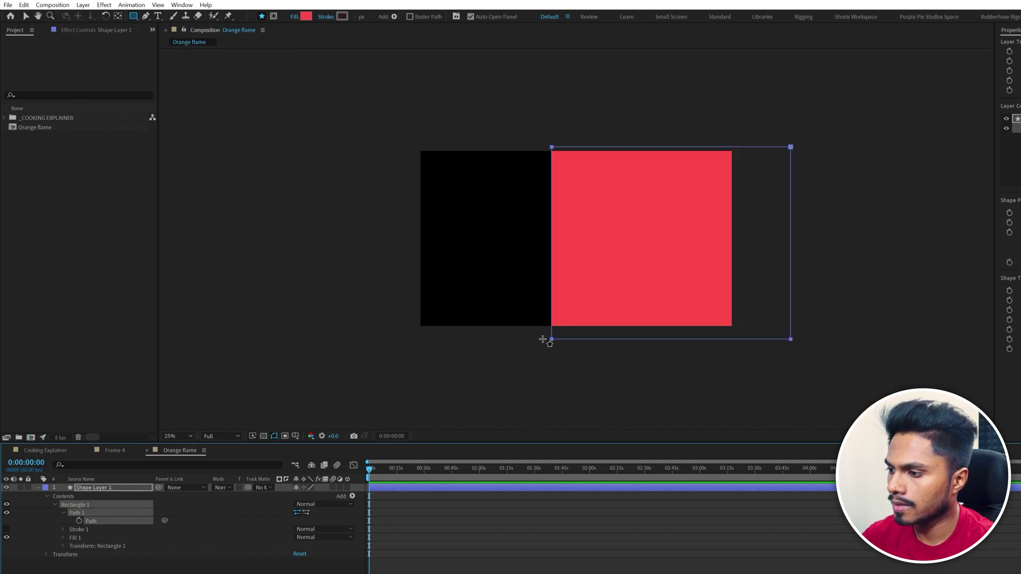
pyautogui.press('v')
pyautogui.click(539, 342)
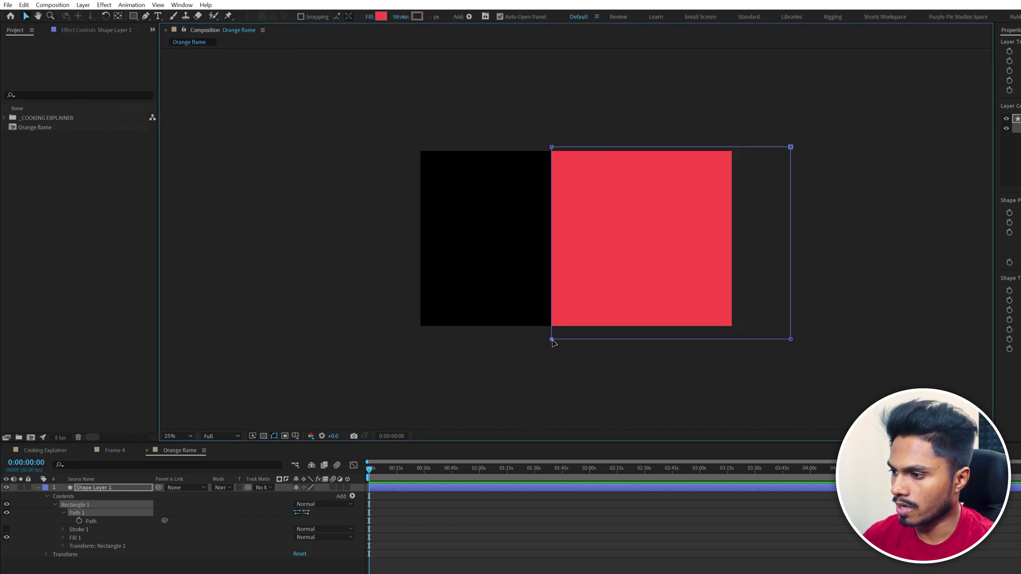
pyautogui.moveTo(553, 341); pyautogui.dragTo(557, 327)
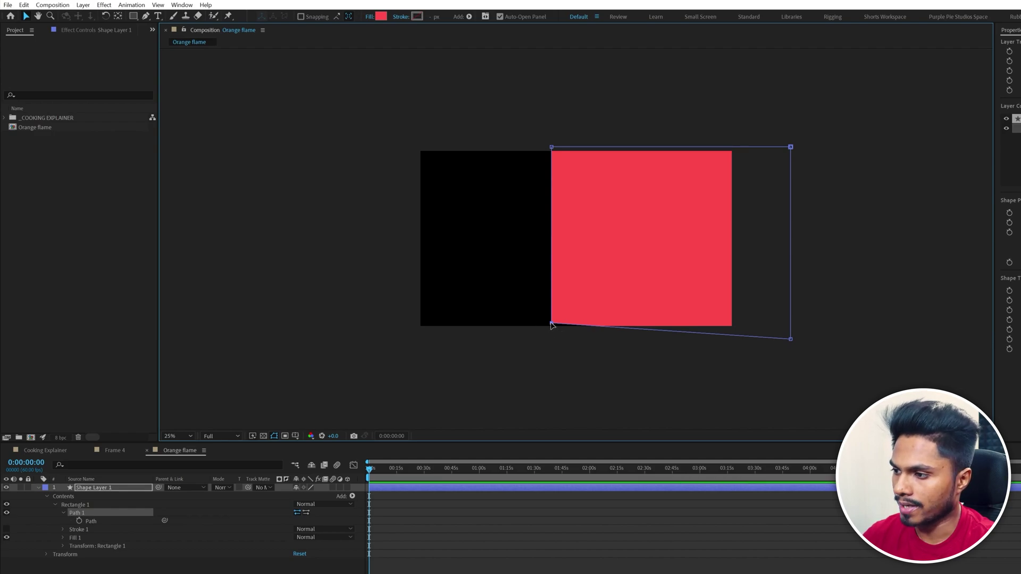
pyautogui.moveTo(552, 327); pyautogui.dragTo(604, 339)
# Step: Raise the top-left corner and pull Bezier handles to bend the left edge smoothly
pyautogui.moveTo(551, 147); pyautogui.dragTo(553, 125)
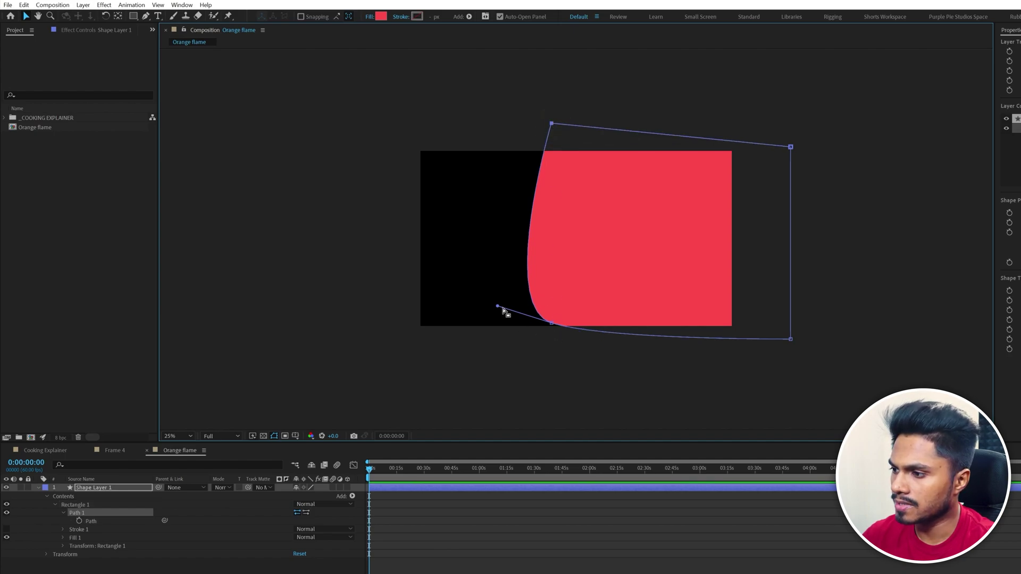
pyautogui.moveTo(502, 308); pyautogui.dragTo(490, 304)
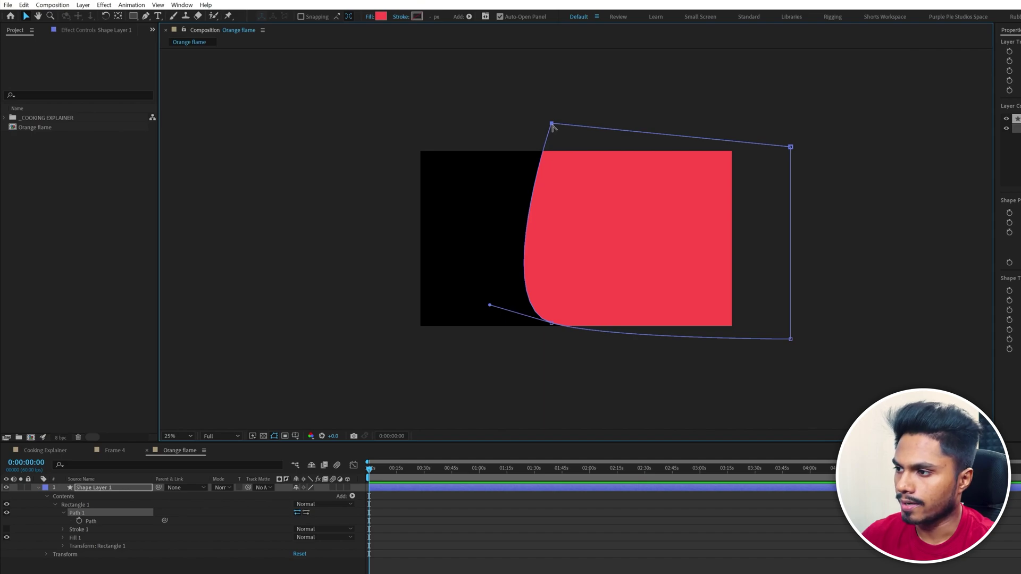
pyautogui.moveTo(552, 124); pyautogui.dragTo(529, 159)
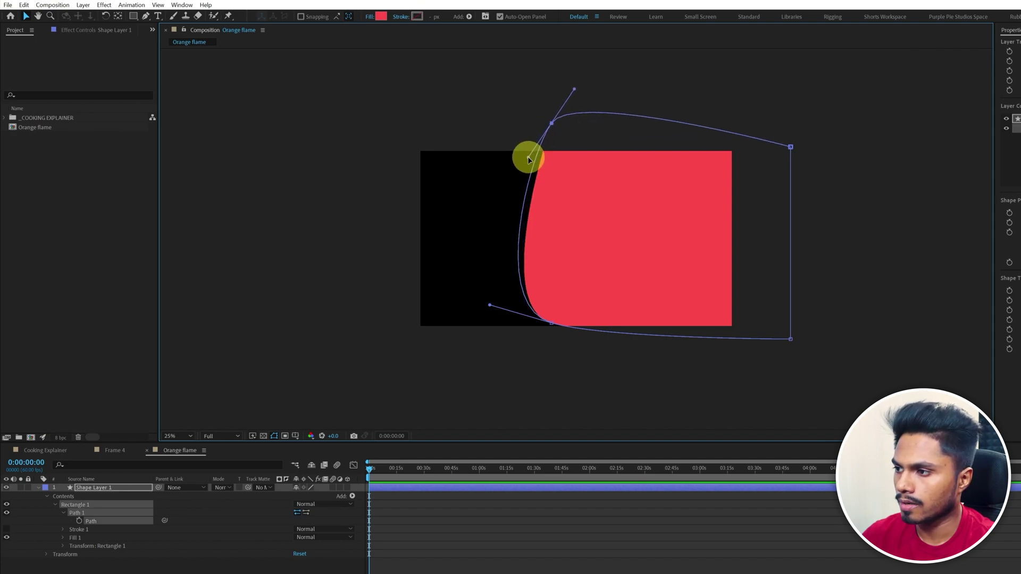
pyautogui.moveTo(578, 96); pyautogui.dragTo(561, 203)
pyautogui.moveTo(514, 276); pyautogui.dragTo(515, 231)
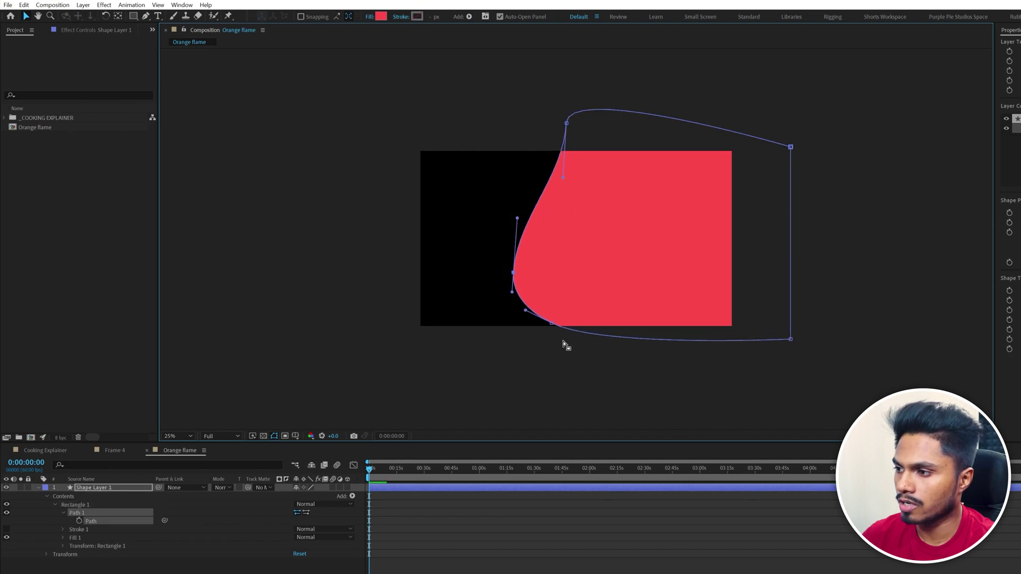
pyautogui.moveTo(565, 344); pyautogui.dragTo(635, 349)
# Step: Rename the shape layer Flame 1 and duplicate it as Flame 2
pyautogui.click(107, 488)
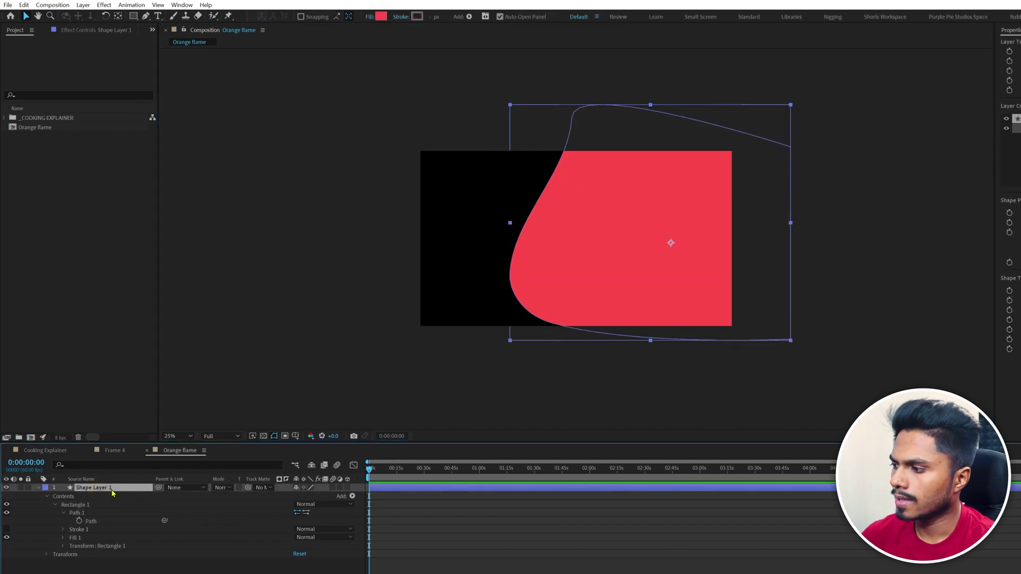
pyautogui.press('Return')
pyautogui.write('Flame')
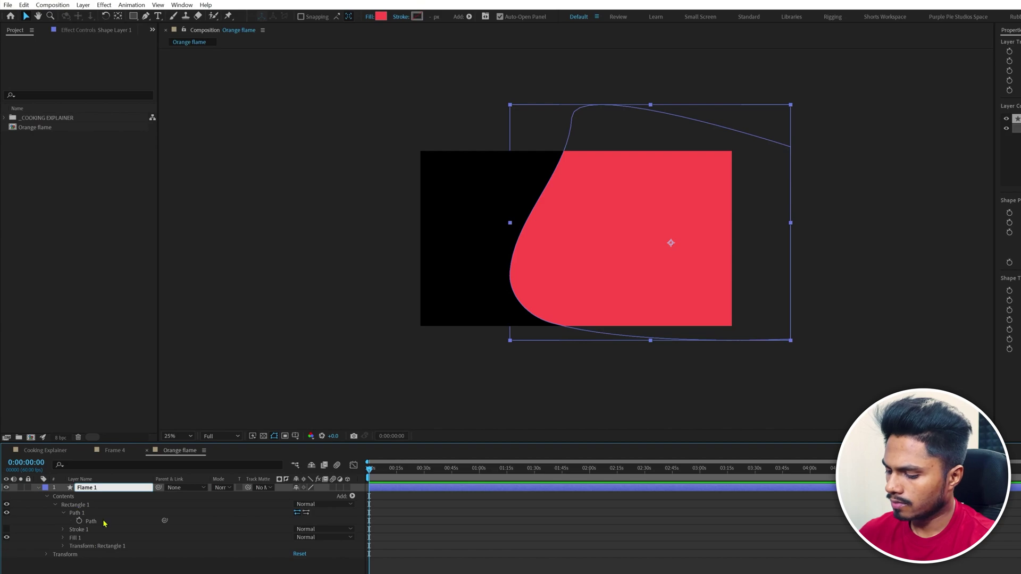
pyautogui.press('Return')
pyautogui.hotkey('ctrl', 'd')
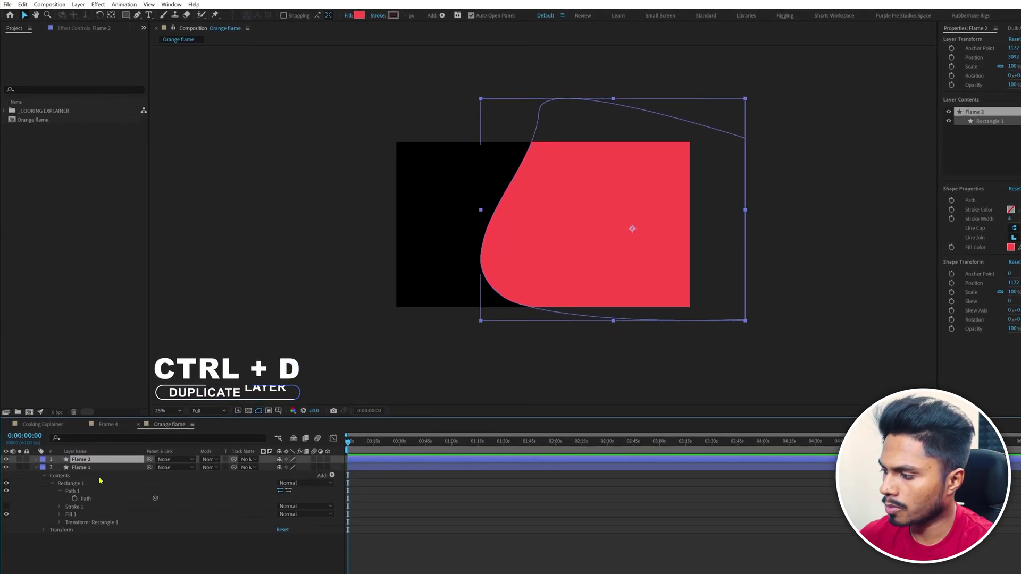
# Step: Free-transform Flame 2's three left path points, flipping them into a teardrop
pyautogui.click(35, 460)
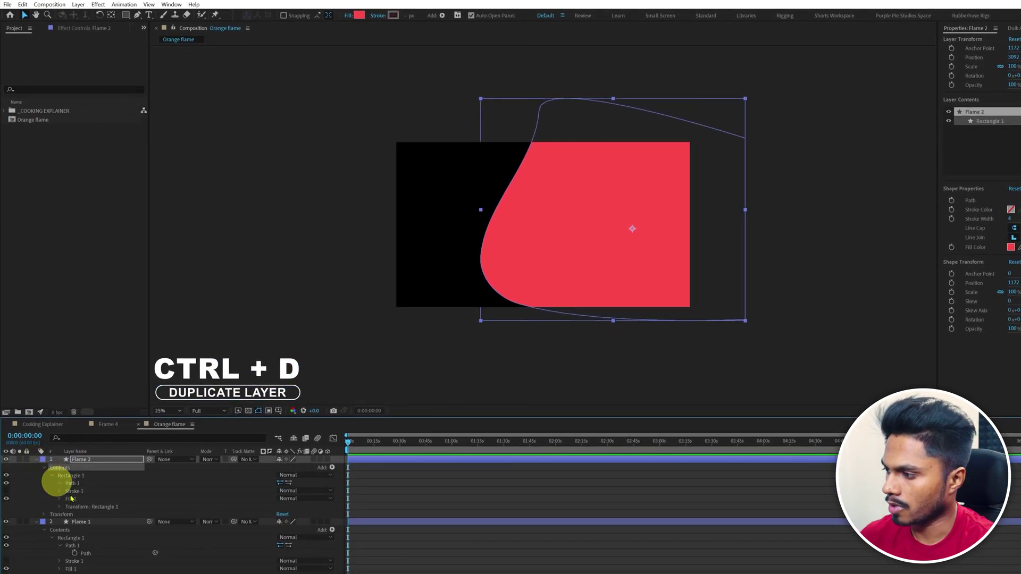
pyautogui.click(93, 488)
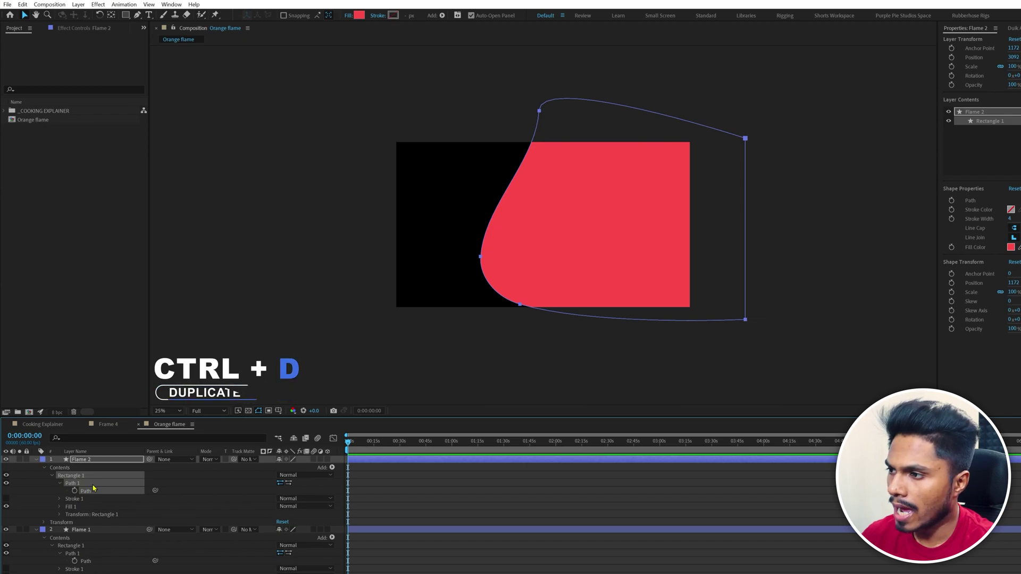
pyautogui.moveTo(410, 75); pyautogui.dragTo(548, 327)
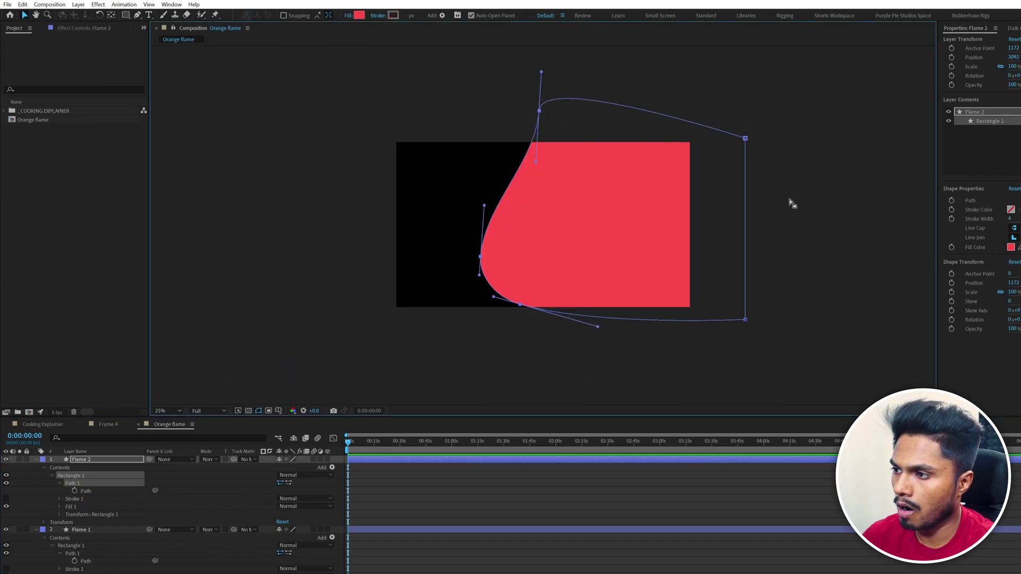
pyautogui.doubleClick(482, 261)
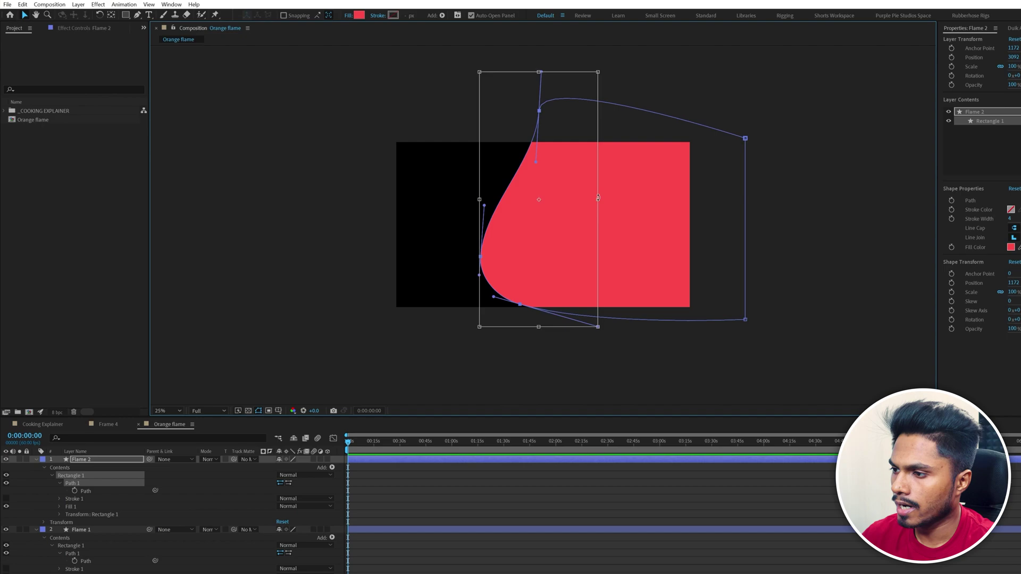
pyautogui.moveTo(597, 198); pyautogui.dragTo(476, 209)
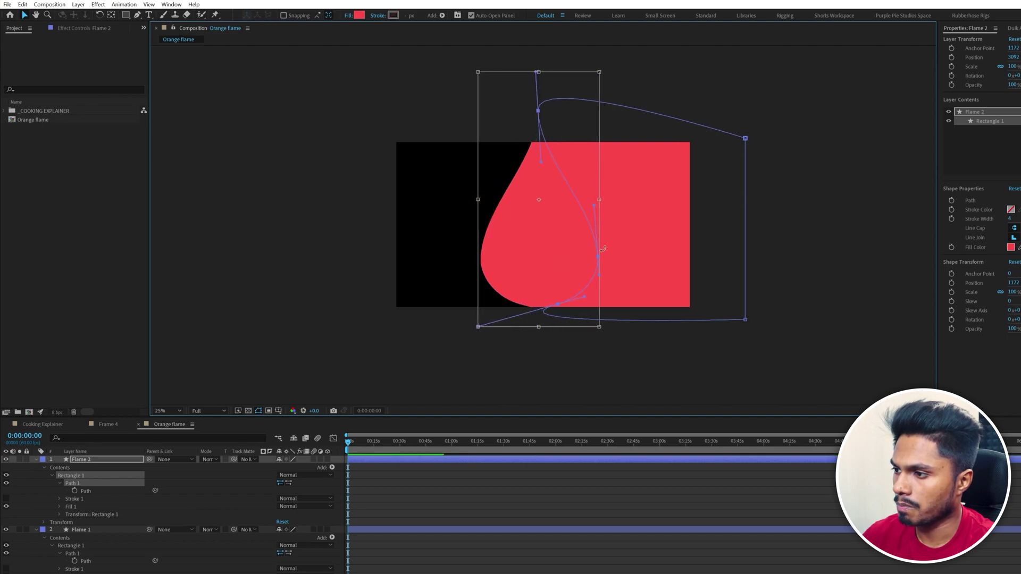
pyautogui.click(597, 198)
# Step: Nudge the top, bottom and left points of Flame 2 and Flame 1 into a wavy flame
pyautogui.moveTo(538, 111); pyautogui.dragTo(500, 108)
pyautogui.moveTo(555, 305); pyautogui.dragTo(585, 343)
pyautogui.moveTo(497, 130); pyautogui.dragTo(540, 112)
pyautogui.moveTo(486, 260); pyautogui.dragTo(569, 207)
pyautogui.click(497, 190)
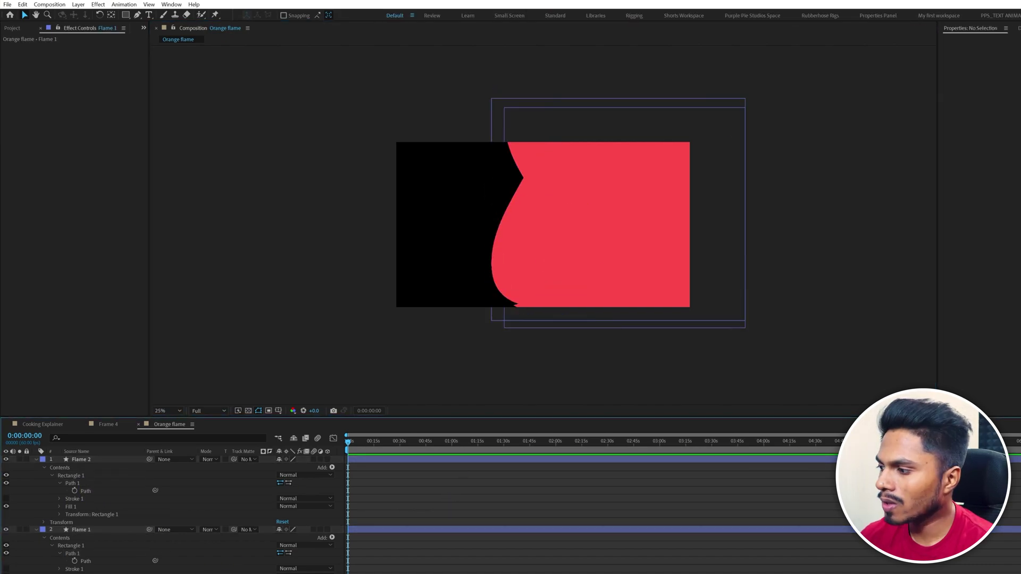
# Step: Use Flame 2 as Flame 1's track matte and apply Wave Warp to Flame 1
pyautogui.click(86, 530)
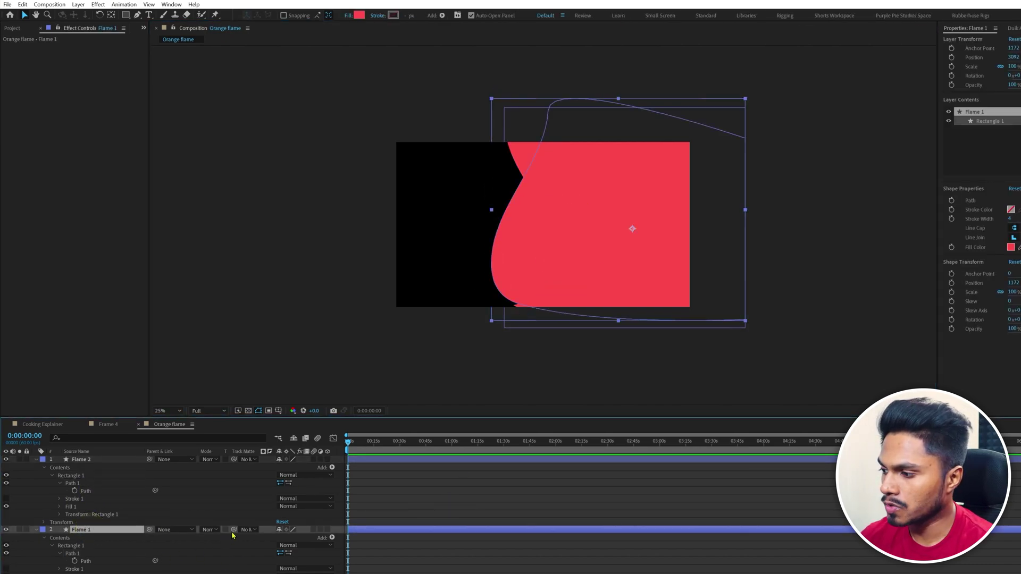
pyautogui.moveTo(234, 531); pyautogui.dragTo(91, 461)
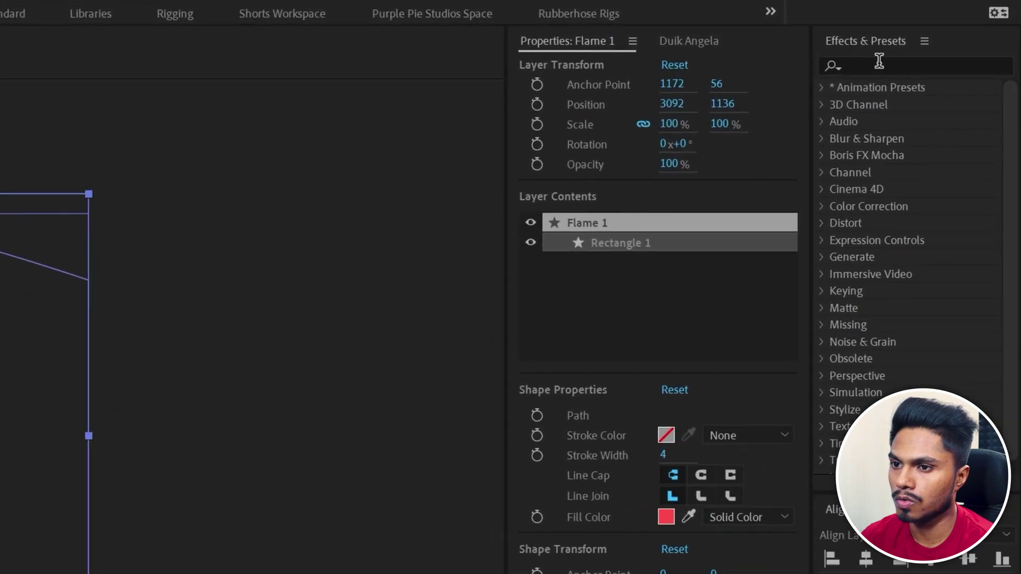
pyautogui.click(872, 66)
pyautogui.write('wavew')
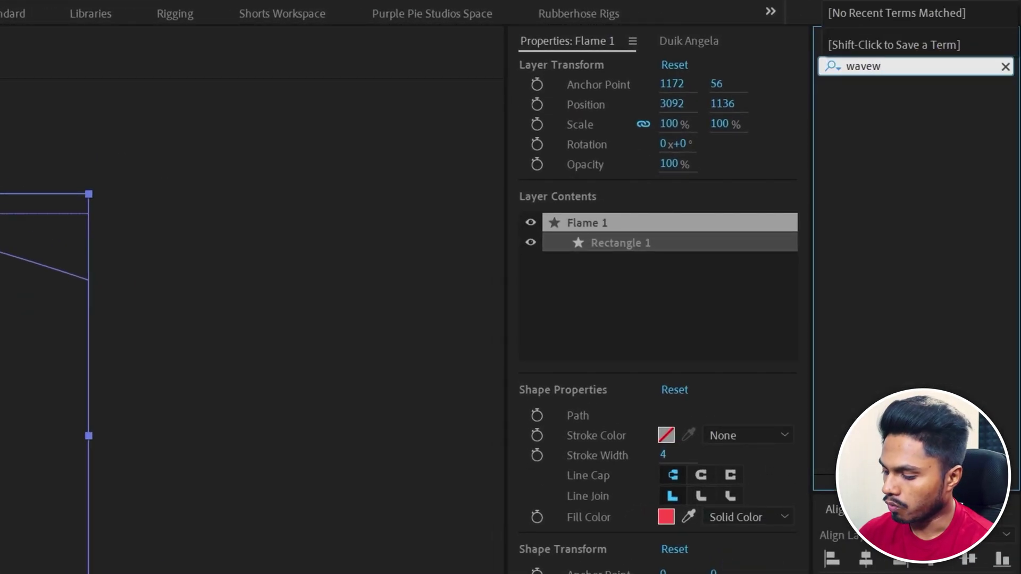
pyautogui.press('BackSpace')
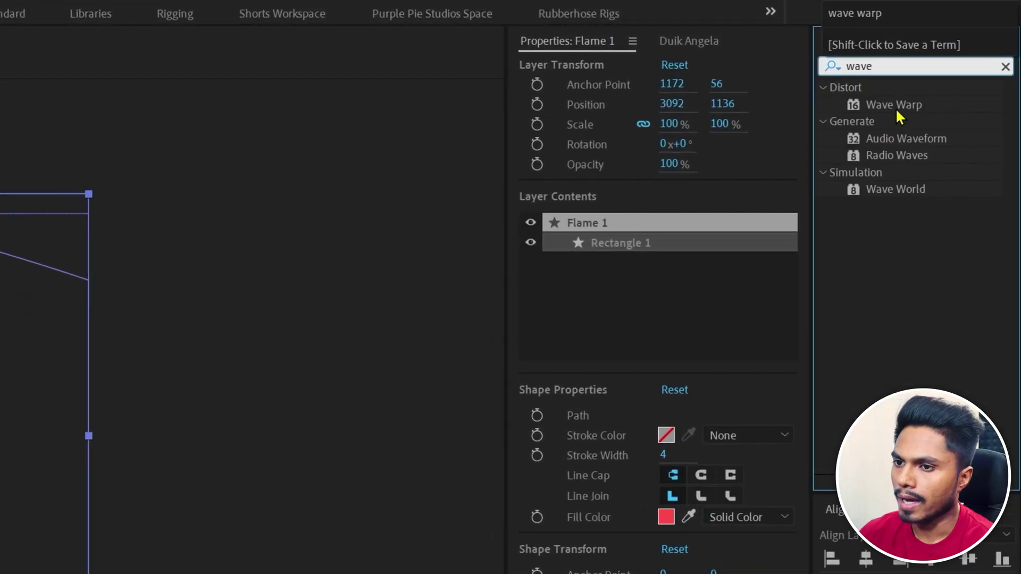
pyautogui.doubleClick(896, 111)
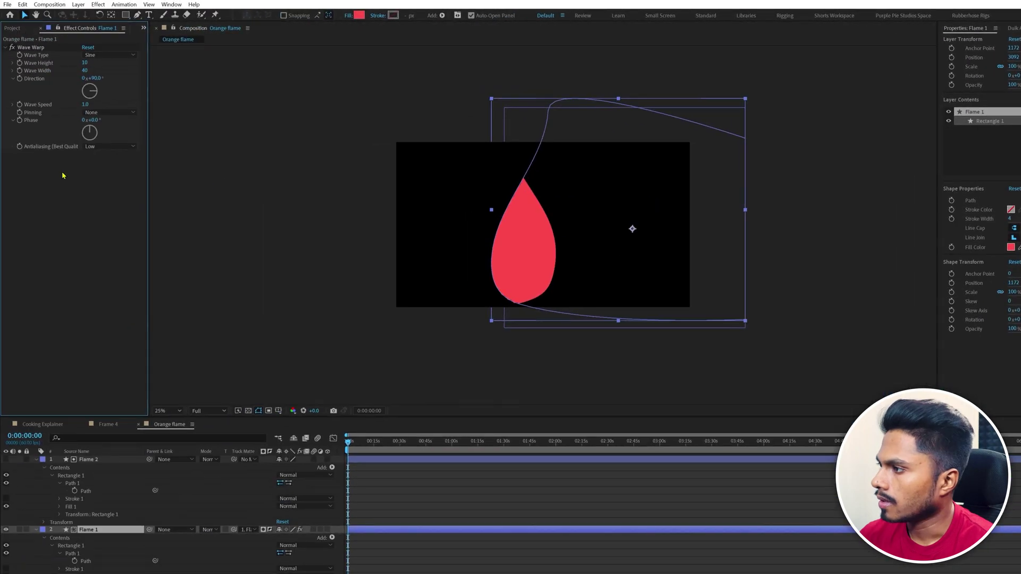
# Step: Set Wave Warp to Circle type with wave height 180 and width 800
pyautogui.click(106, 54)
pyautogui.click(102, 108)
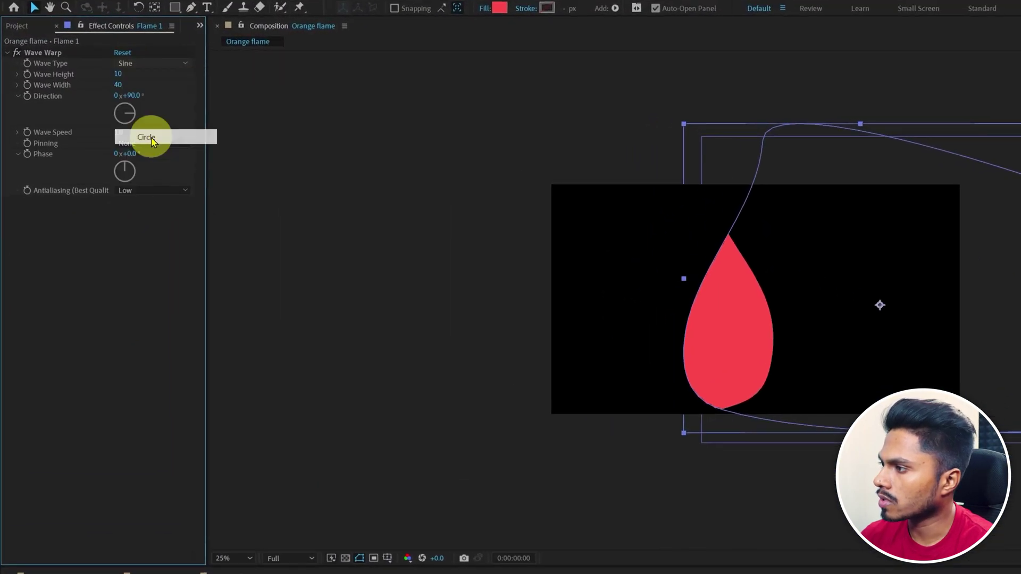
pyautogui.click(128, 229)
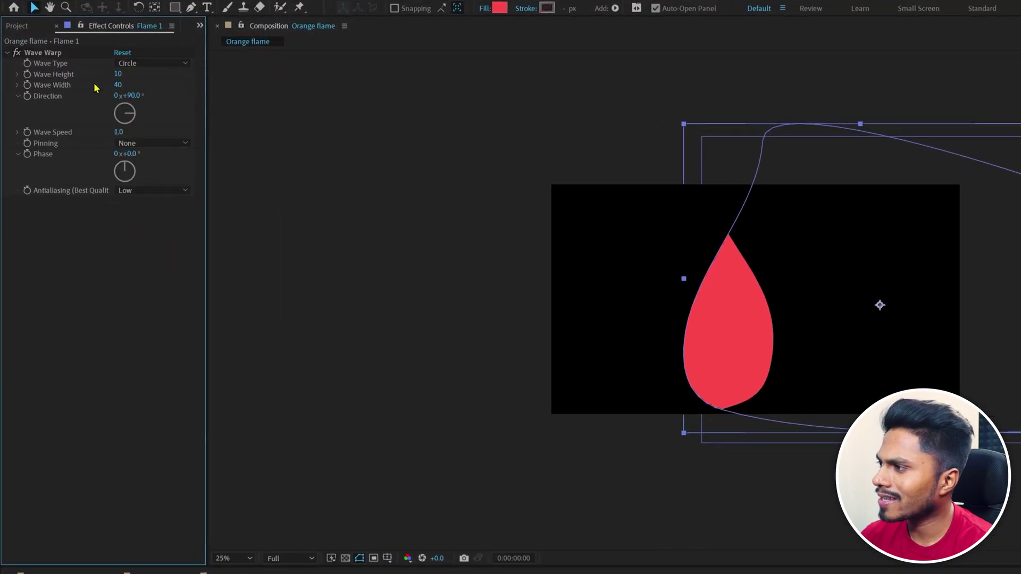
pyautogui.click(116, 74)
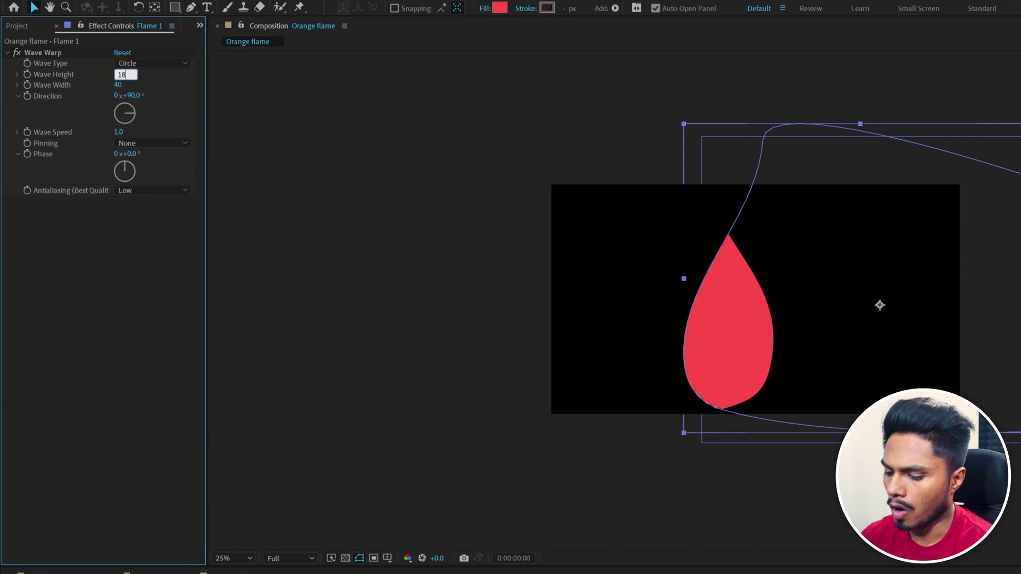
pyautogui.click(117, 85)
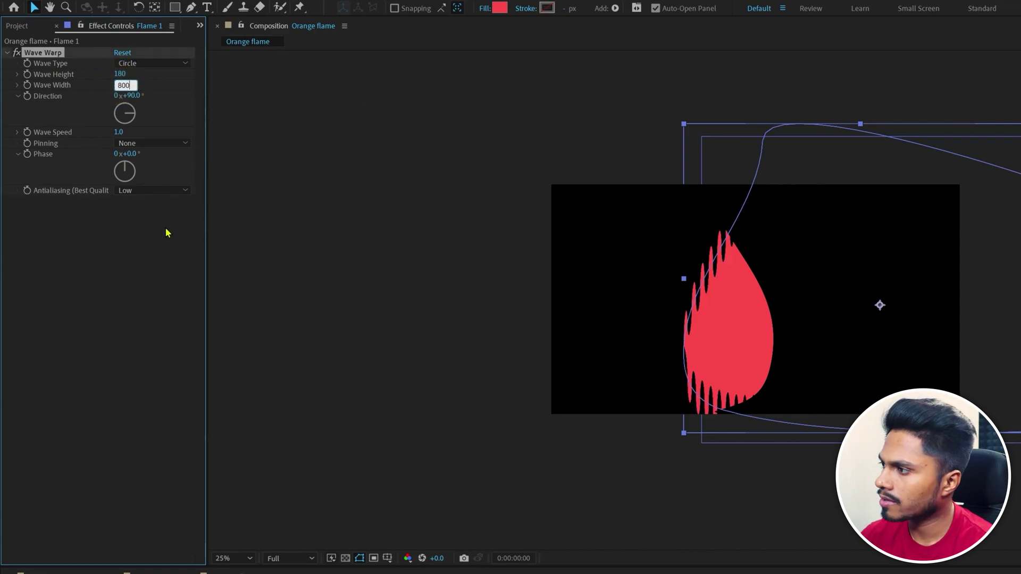
pyautogui.click(134, 222)
# Step: Set the wave direction to 3° and pin the warp at the bottom edge
pyautogui.click(134, 94)
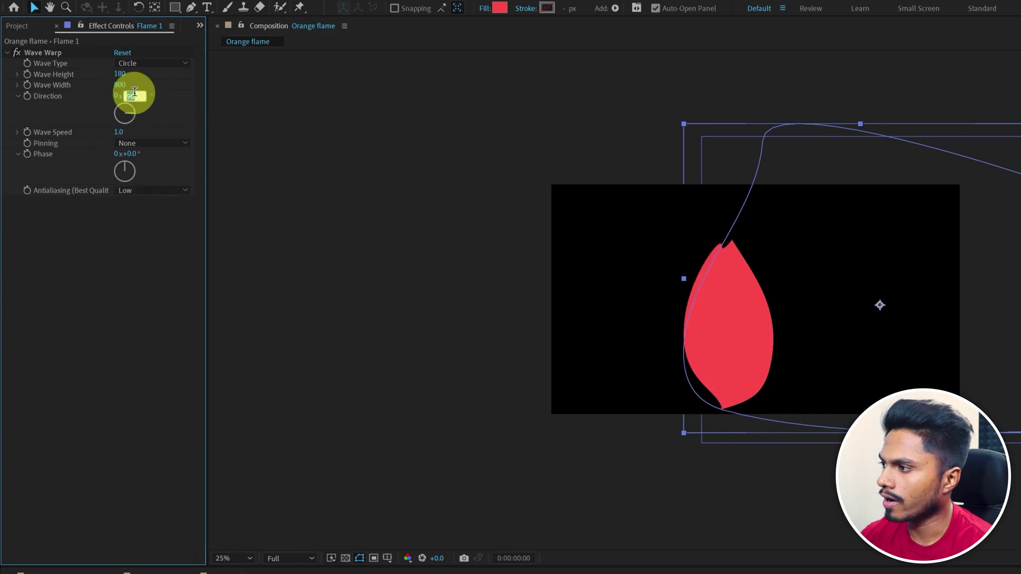
pyautogui.write('3')
pyautogui.click(102, 231)
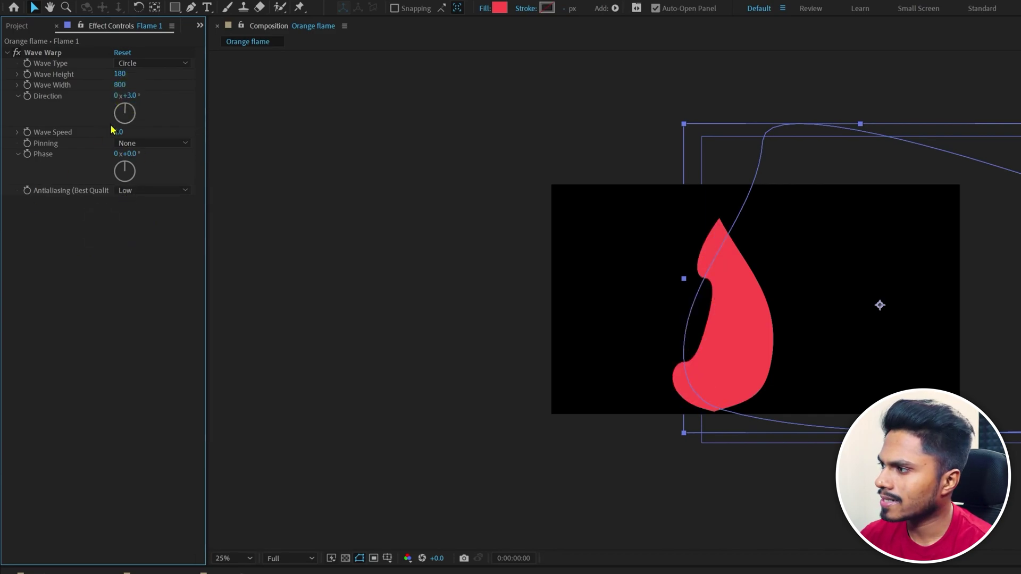
pyautogui.click(157, 150)
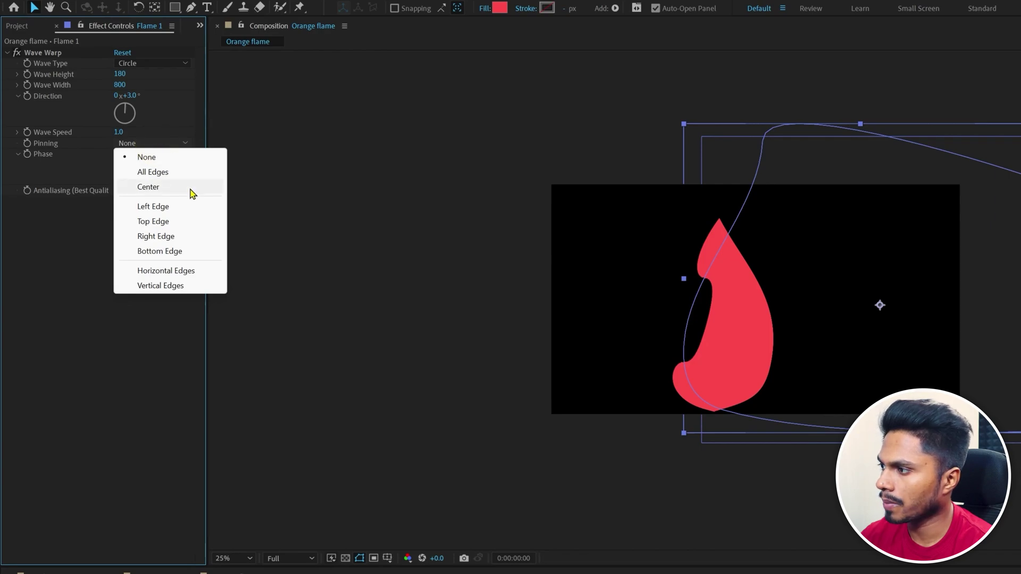
pyautogui.click(169, 251)
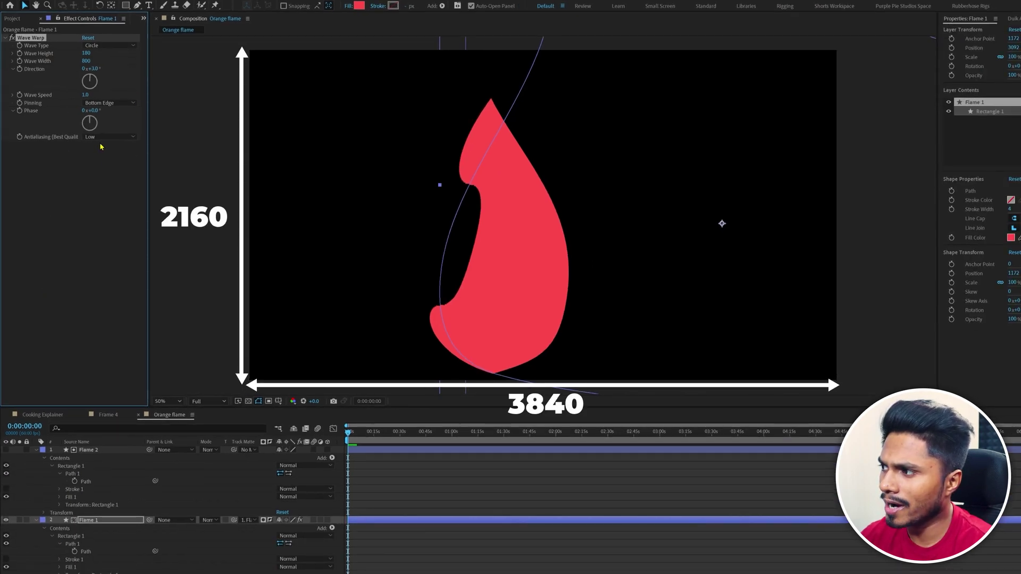
# Step: Copy Flame 1's Wave Warp onto Flame 2, set its phase to -180°, and preview playback
pyautogui.click(102, 520)
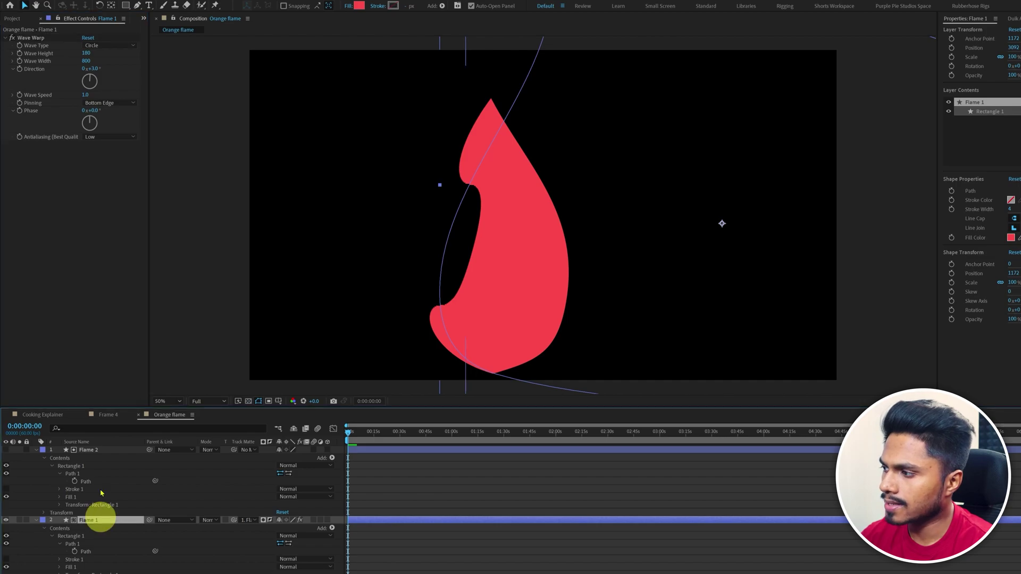
pyautogui.click(38, 41)
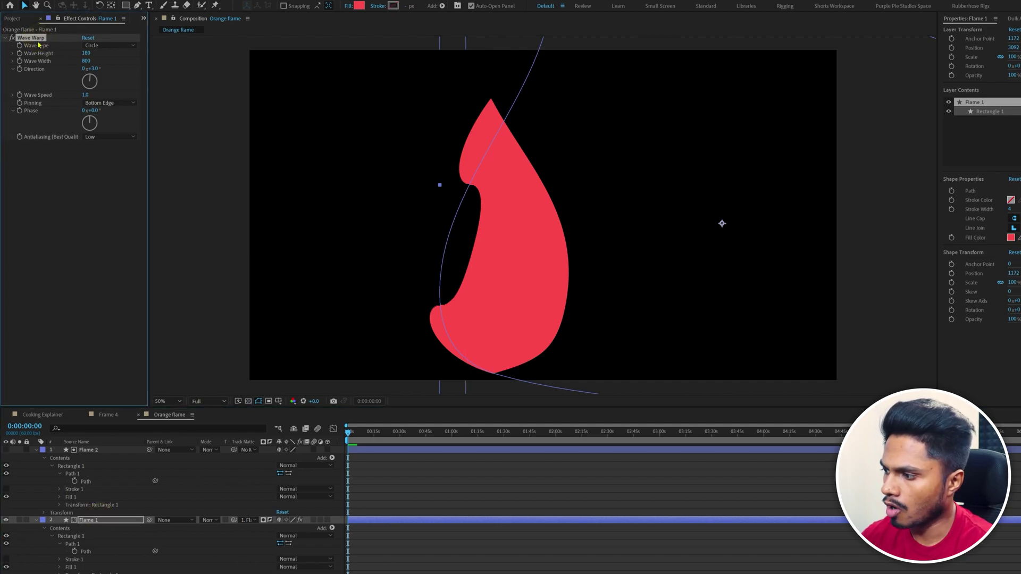
pyautogui.click(107, 452)
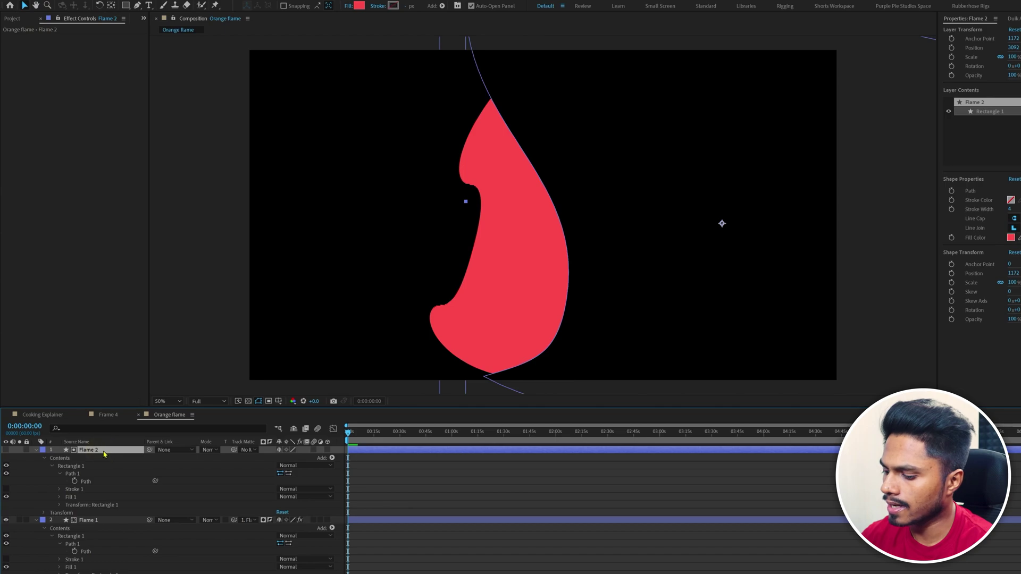
pyautogui.hotkey('ctrl', 'v')
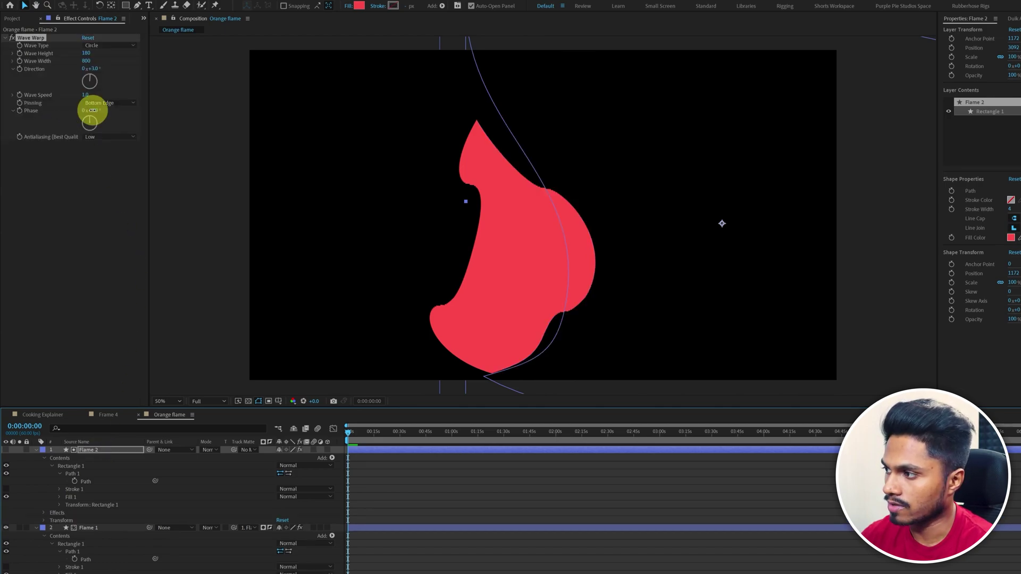
pyautogui.click(93, 110)
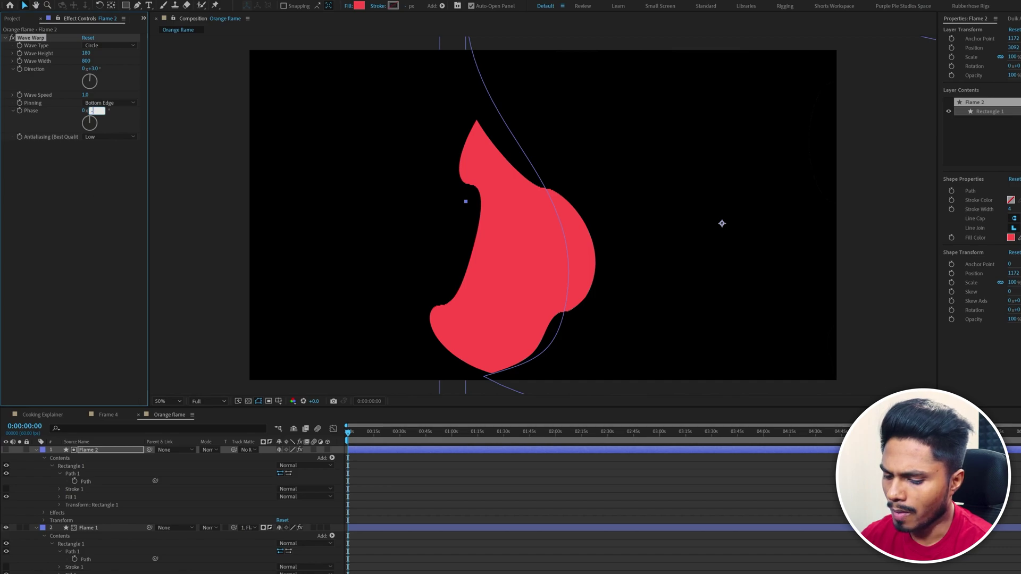
pyautogui.click(412, 485)
pyautogui.press('space')
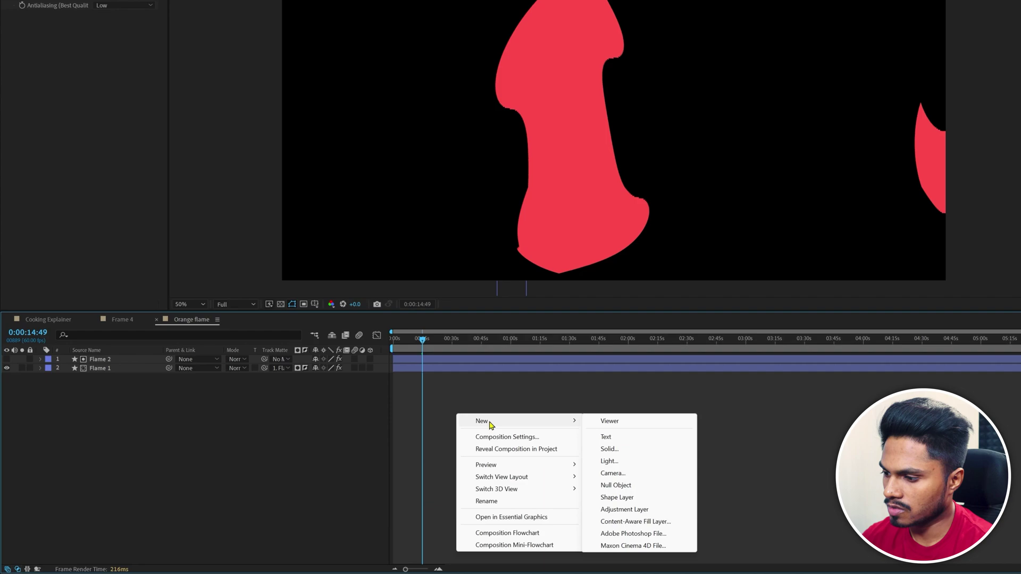
# Step: Add an adjustment layer with Gaussian Blur at blurriness 80
pyautogui.click(624, 510)
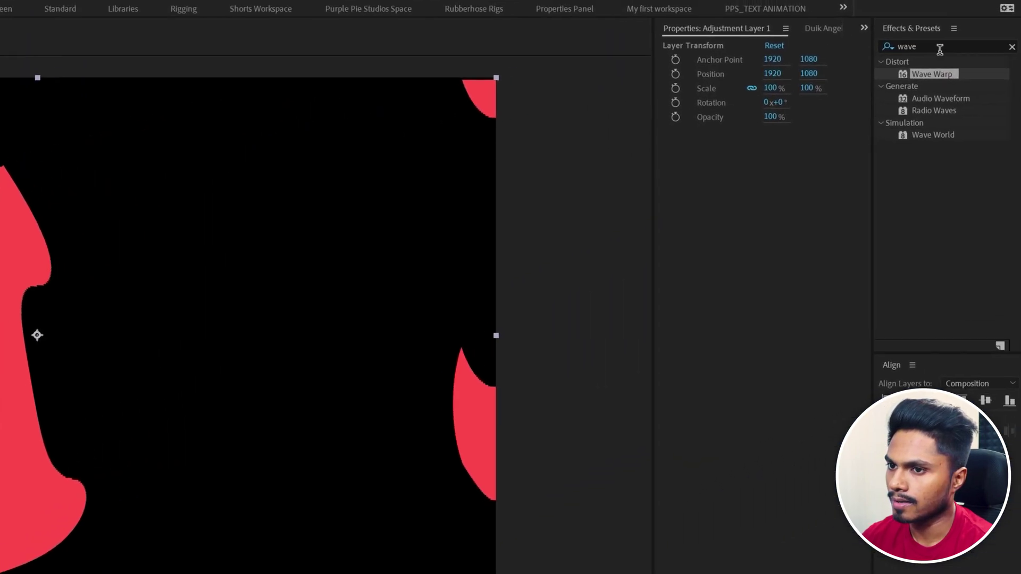
pyautogui.doubleClick(939, 47)
pyautogui.write('gauss')
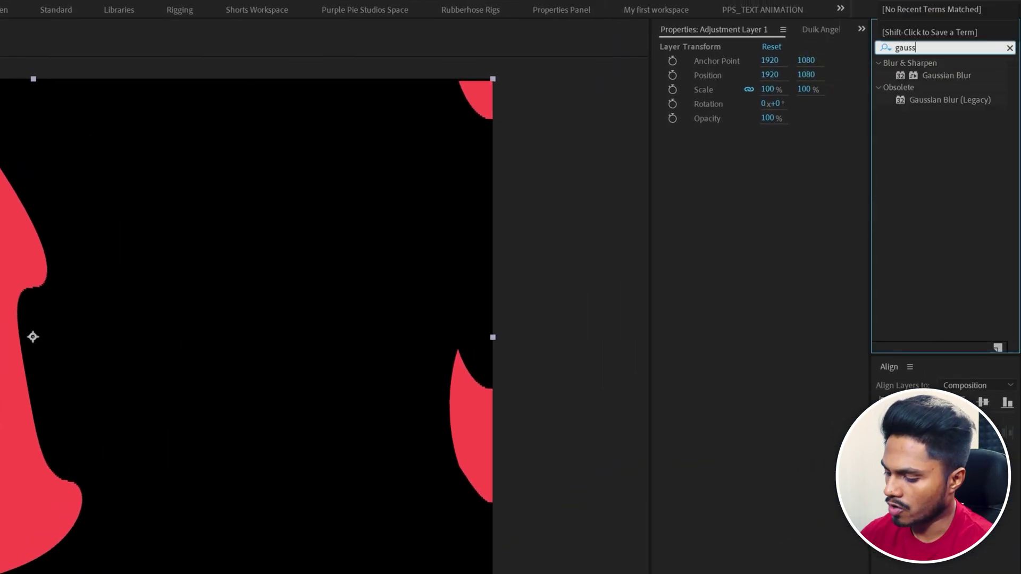
pyautogui.doubleClick(931, 75)
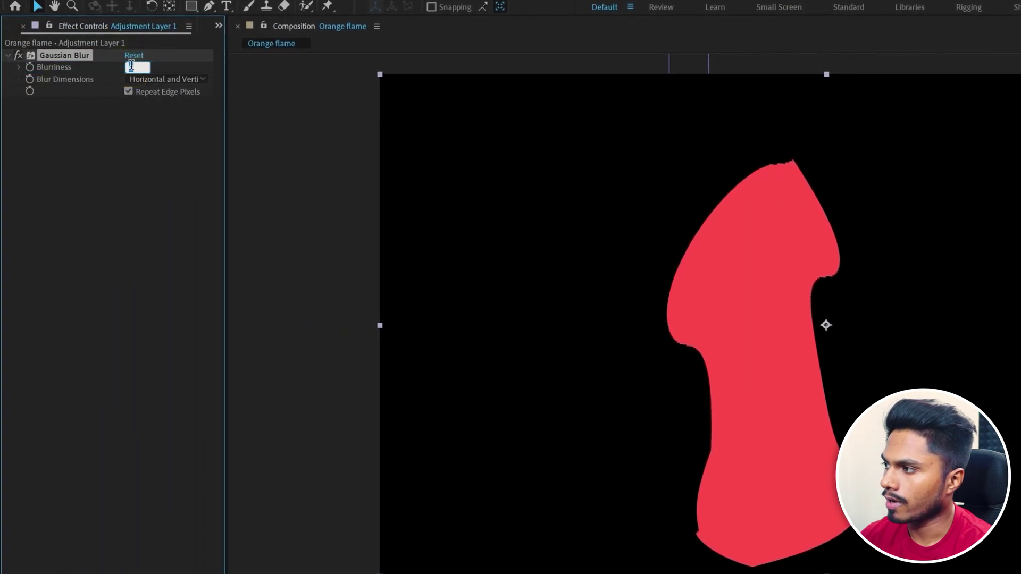
pyautogui.write('50')
pyautogui.press('Return')
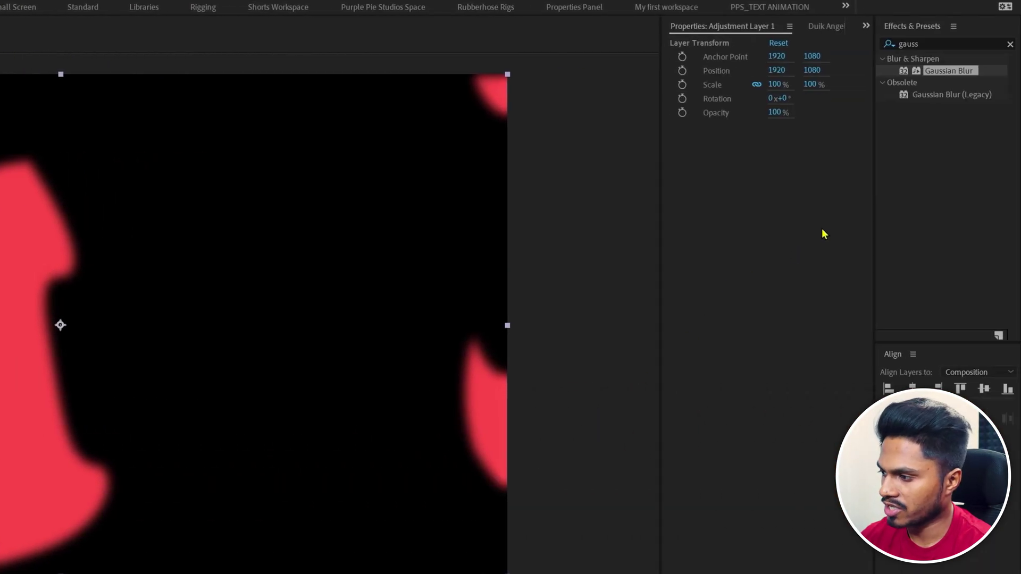
# Step: Apply Matte Choker to the adjustment layer with Gray Level Softness 1 at 4%
pyautogui.click(909, 44)
pyautogui.write('matte')
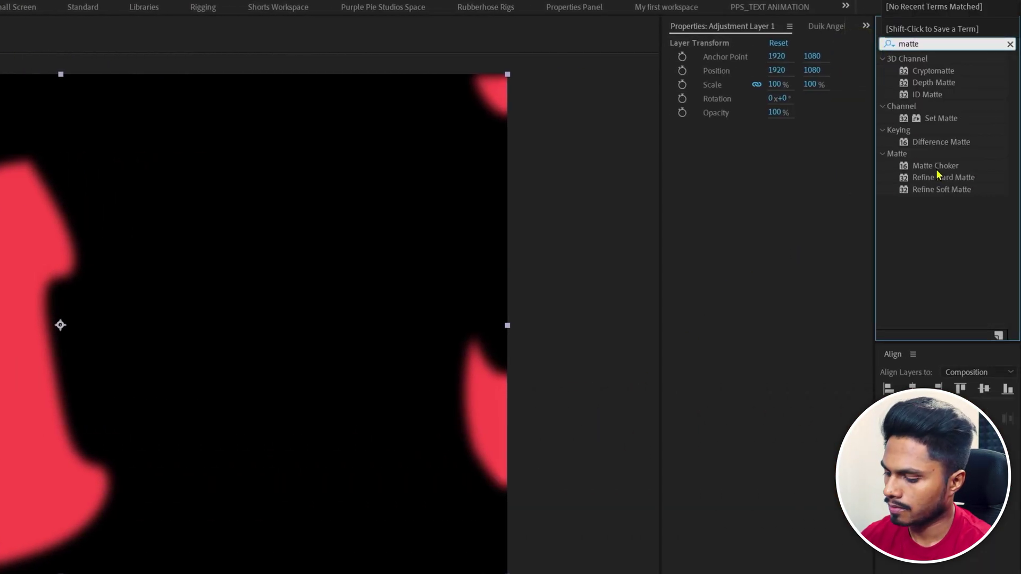
pyautogui.doubleClick(935, 165)
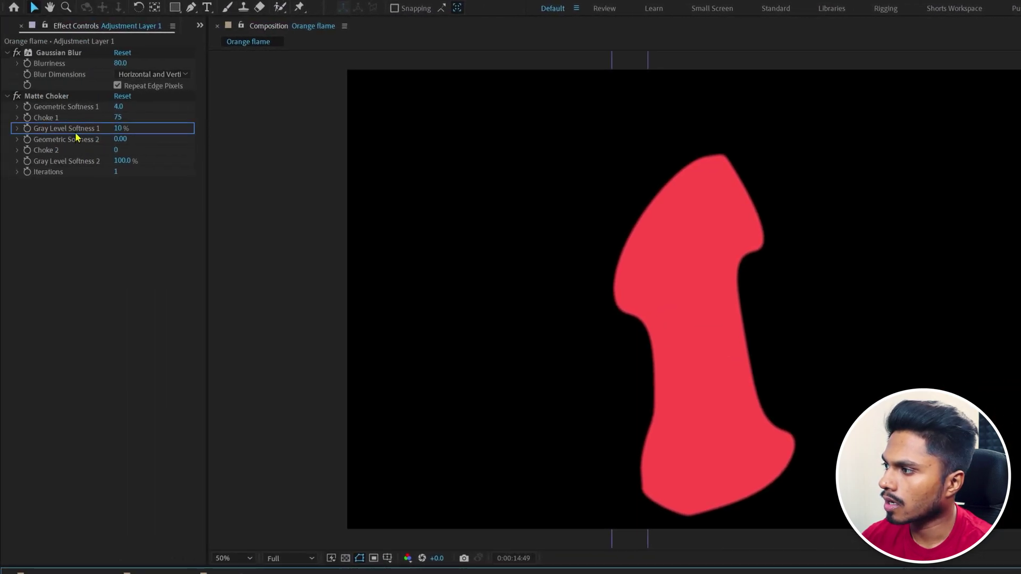
pyautogui.click(118, 130)
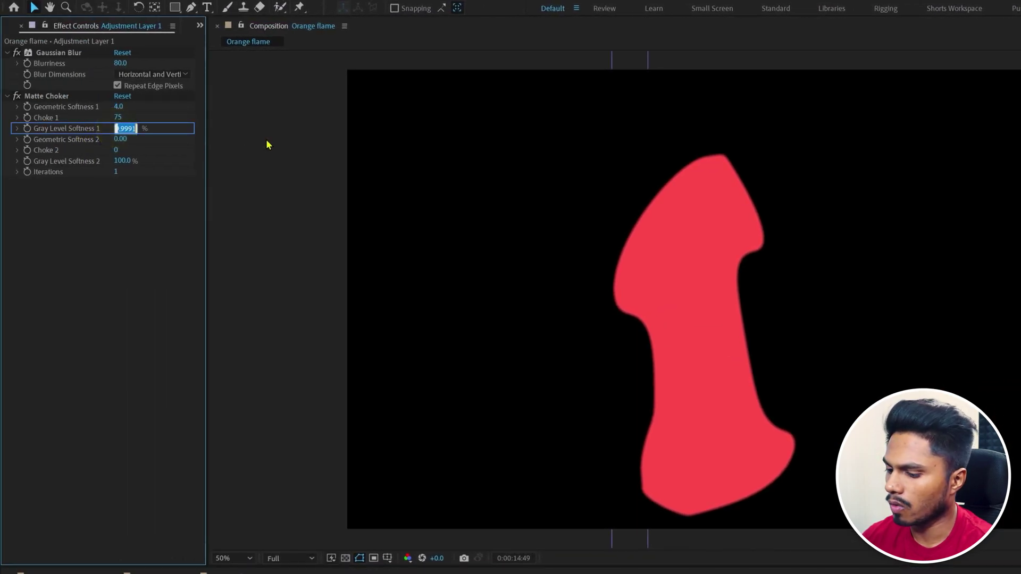
pyautogui.press('Return')
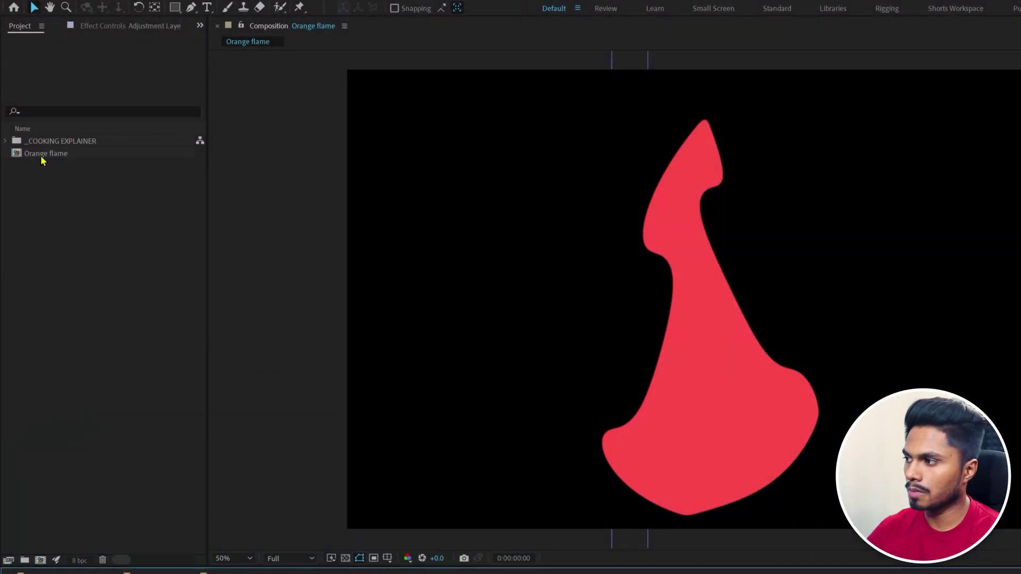
# Step: Duplicate the Orange flame composition and rename the copy 'Yellow flame'
pyautogui.click(41, 155)
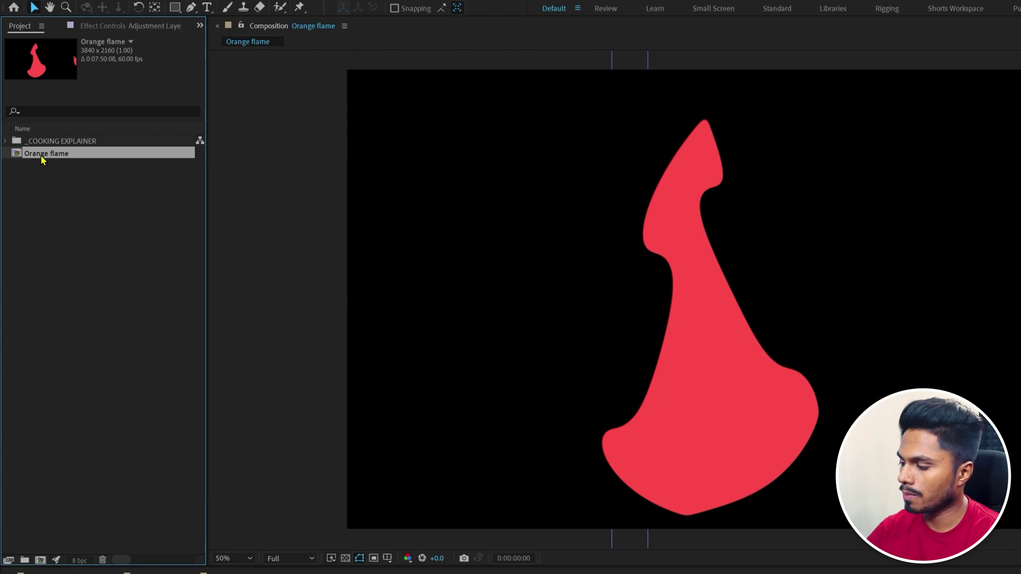
pyautogui.hotkey('ctrl', 'd')
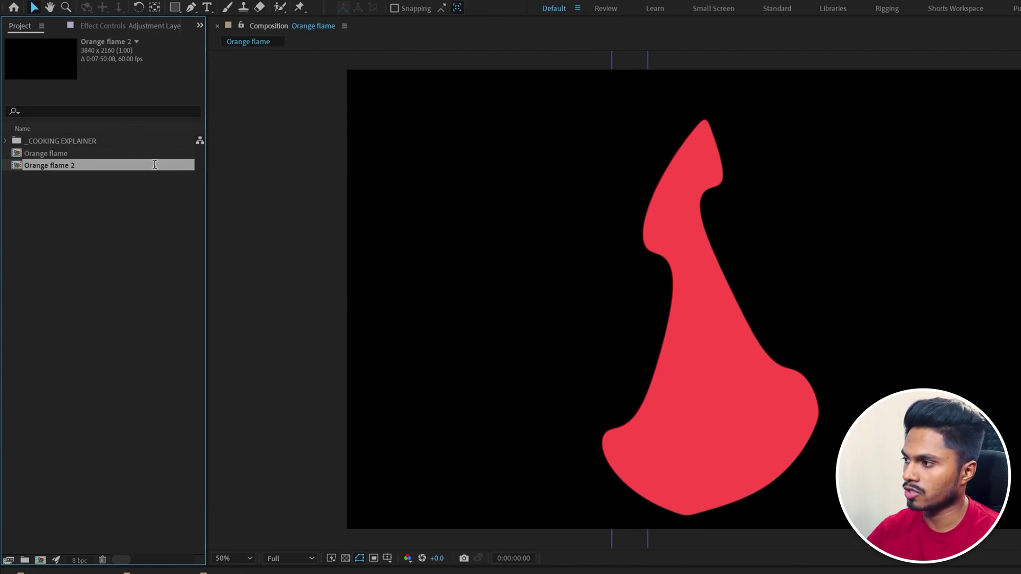
pyautogui.press('Return')
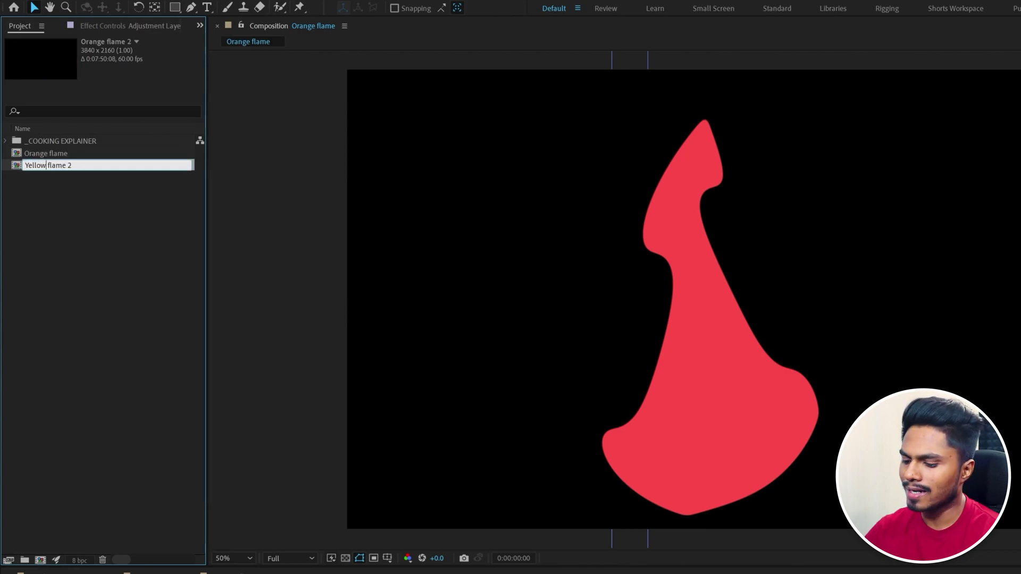
pyautogui.press('BackSpace')
pyautogui.press('Return')
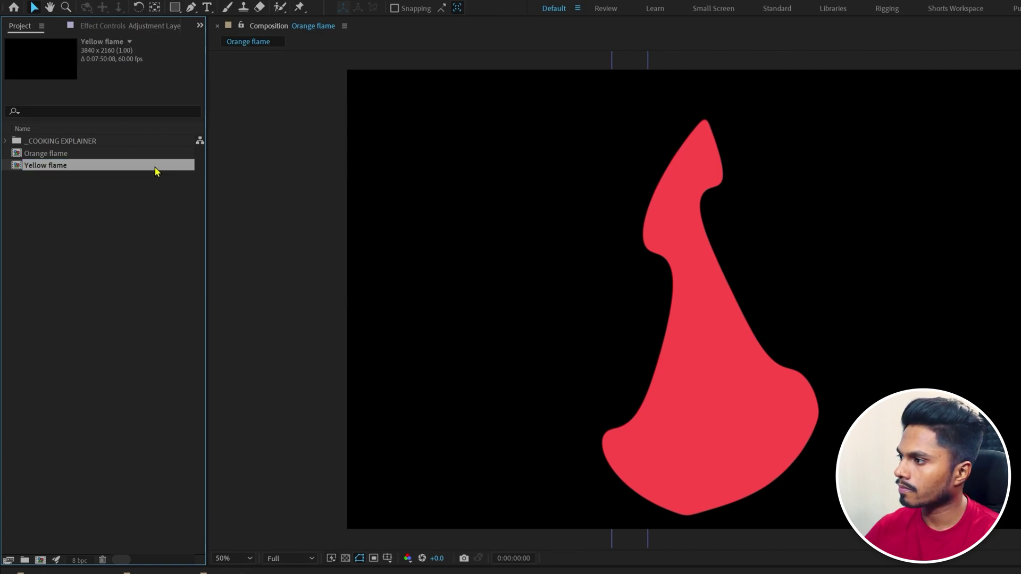
# Step: In Yellow flame, reshape Flame 2's path by moving its top vertex and lower curve
pyautogui.doubleClick(65, 168)
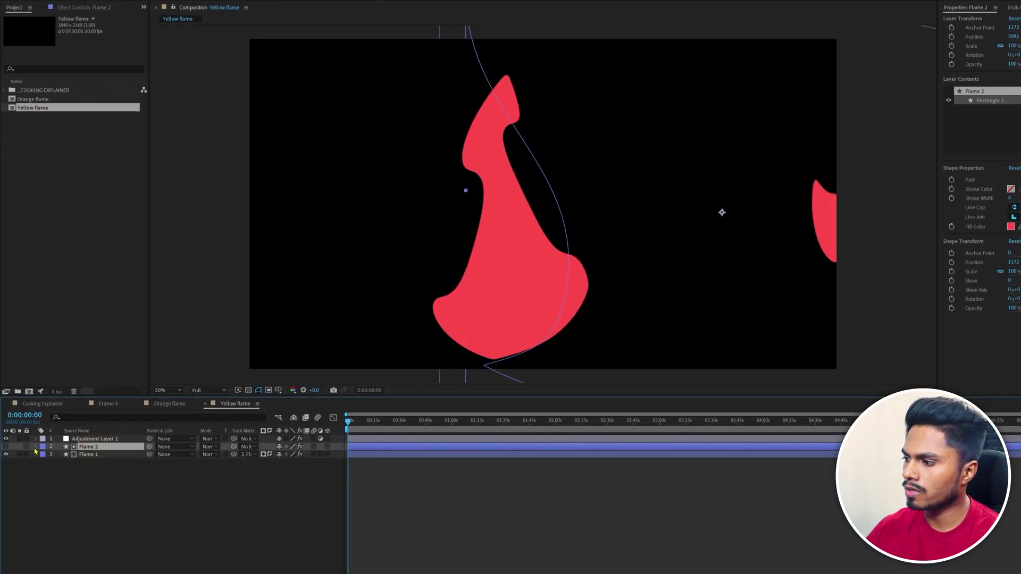
pyautogui.click(35, 448)
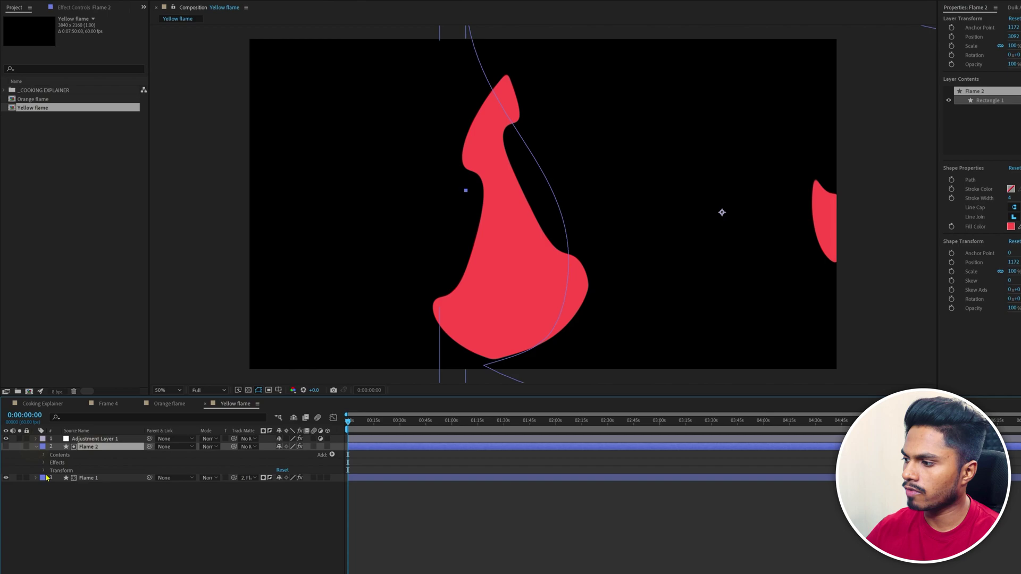
pyautogui.click(43, 456)
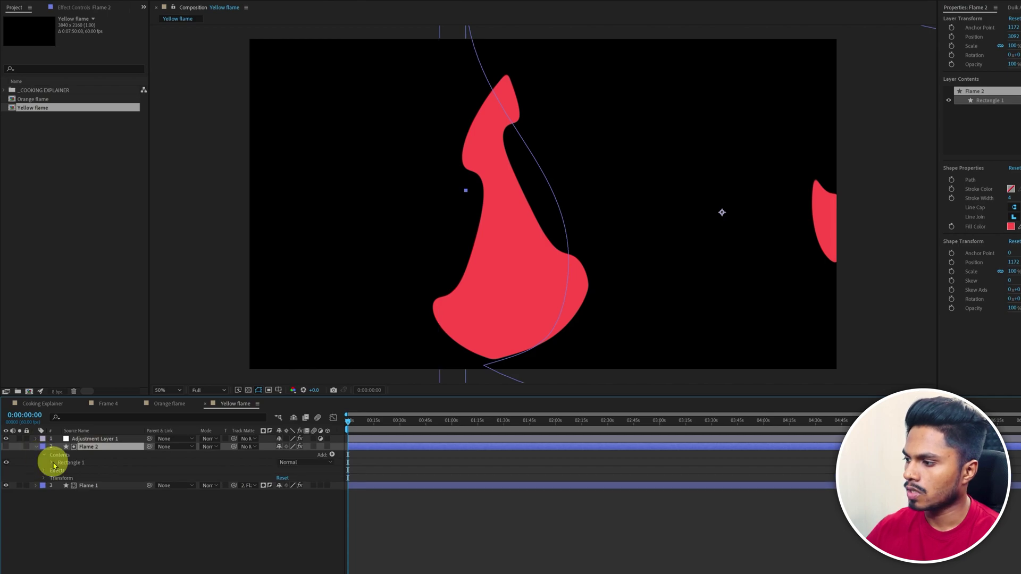
pyautogui.click(53, 463)
pyautogui.click(72, 470)
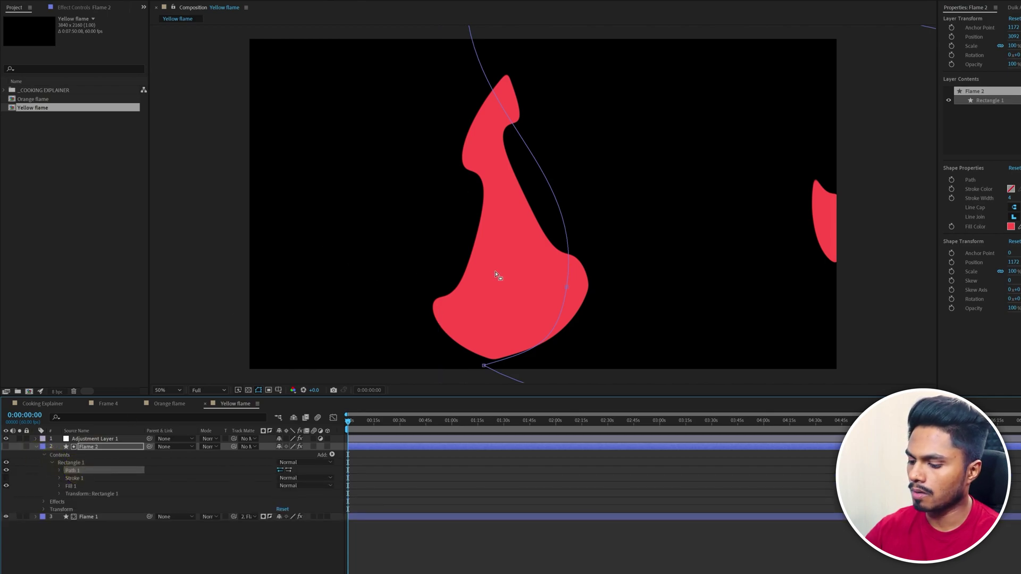
pyautogui.press(',')
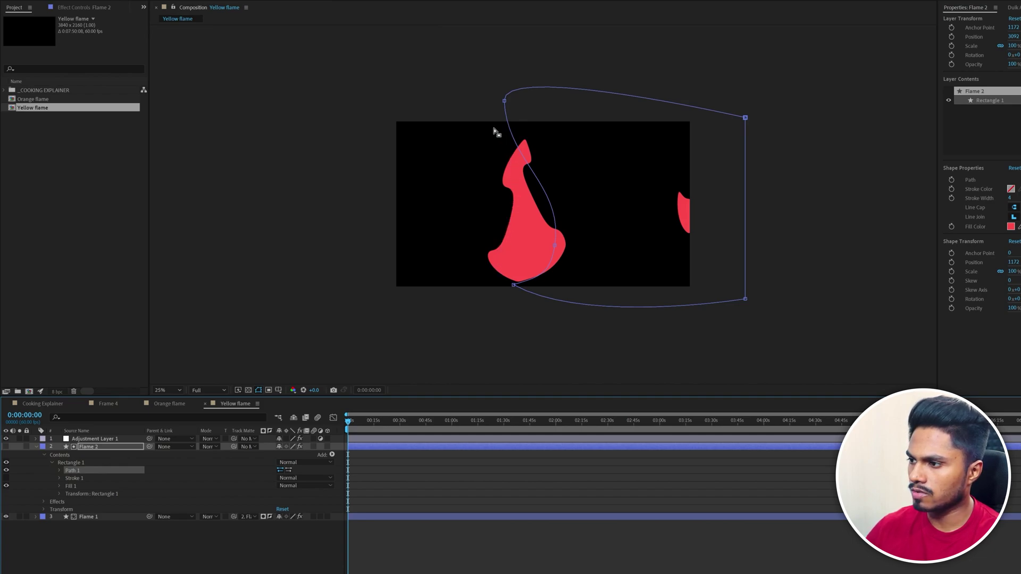
pyautogui.moveTo(504, 101); pyautogui.dragTo(382, 100)
pyautogui.moveTo(538, 237); pyautogui.dragTo(539, 168)
# Step: Reshape Flame 1's path by moving its top vertex right and adjusting its lower curve
pyautogui.click(41, 517)
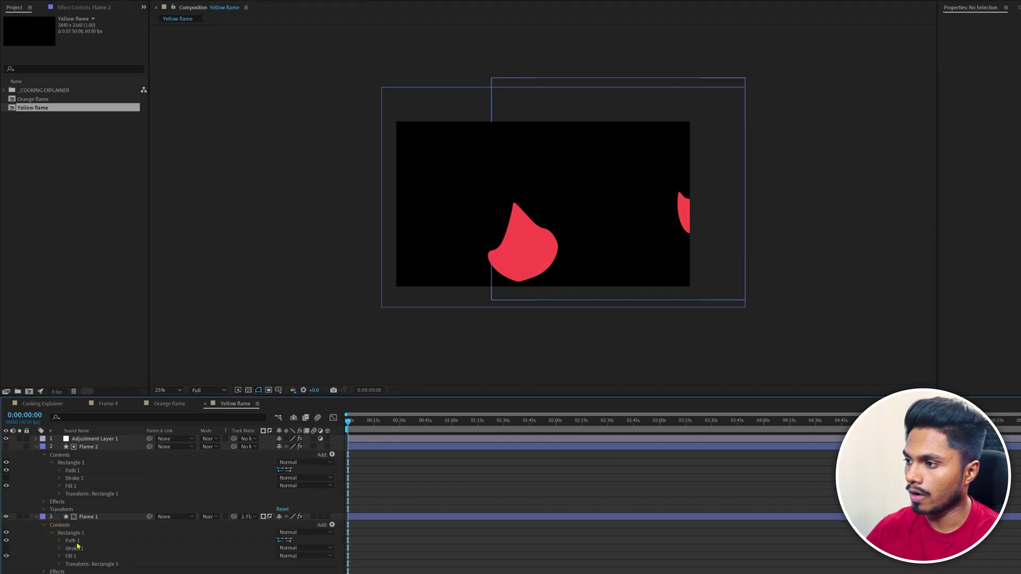
pyautogui.doubleClick(523, 263)
pyautogui.moveTo(548, 90); pyautogui.dragTo(705, 89)
pyautogui.moveTo(495, 184); pyautogui.dragTo(513, 170)
pyautogui.keyDown('shift'); pyautogui.click(87, 467); pyautogui.keyUp('shift')
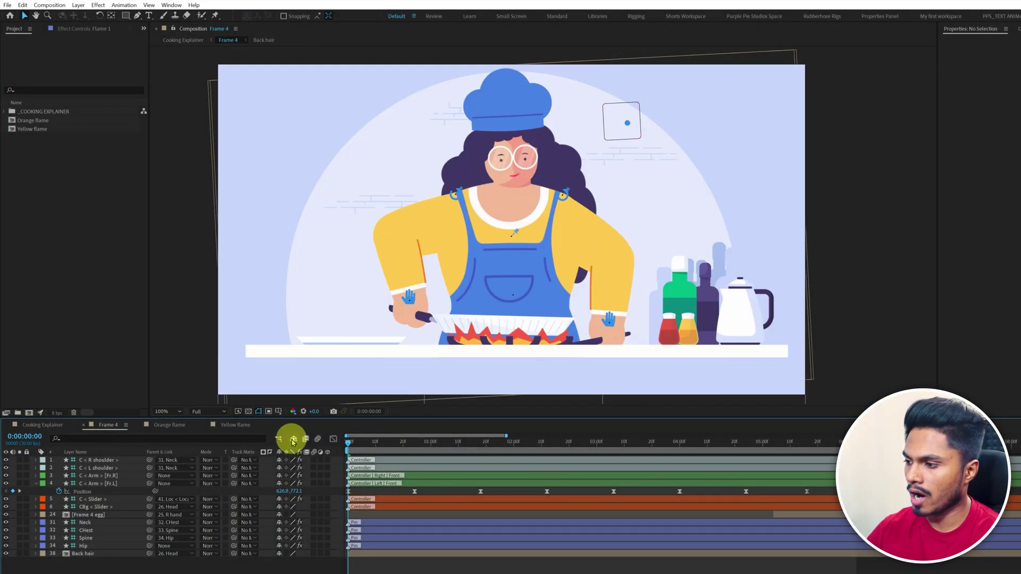
# Step: Unhide shy layers, pre-compose Frame 4's Fire layer as FIRE, and open the pre-comp
pyautogui.click(293, 441)
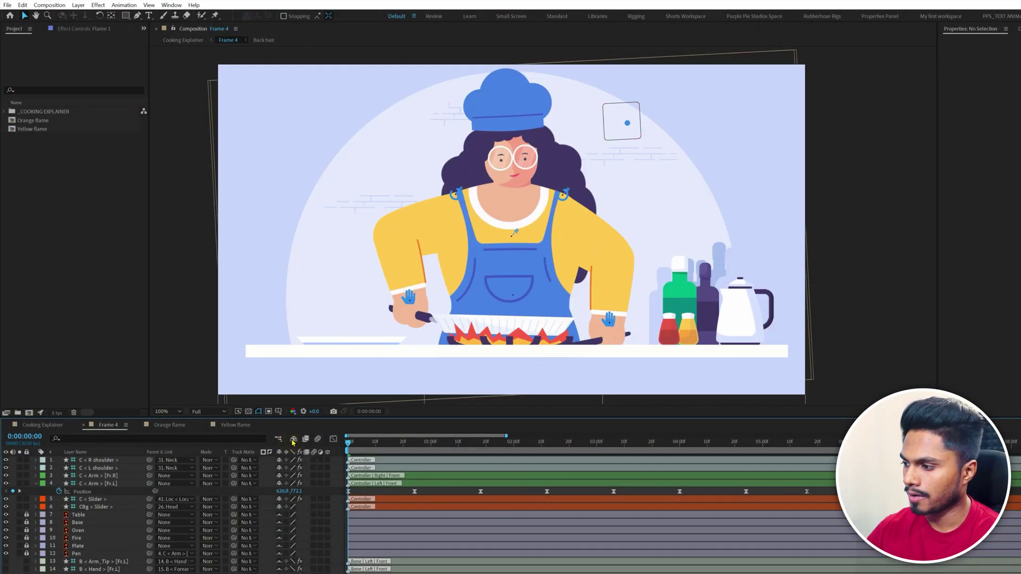
pyautogui.rightClick(77, 539)
pyautogui.click(123, 475)
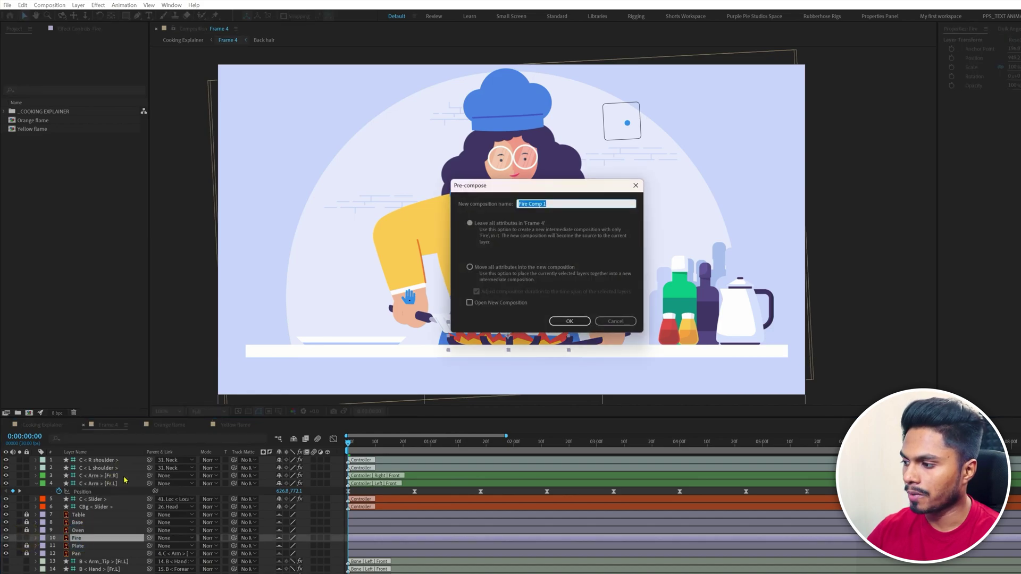
pyautogui.write('Fi')
pyautogui.press('Escape')
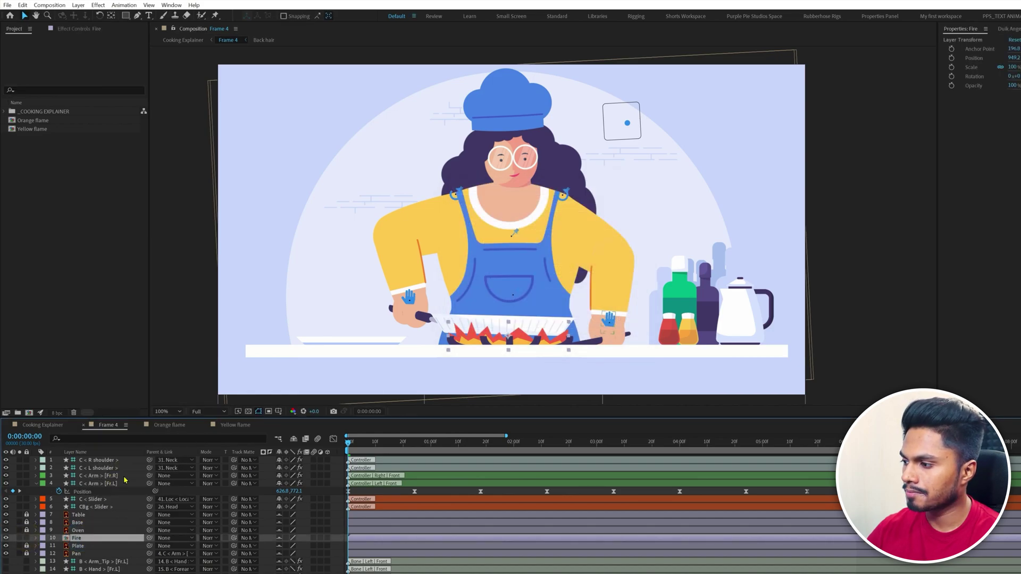
pyautogui.doubleClick(79, 538)
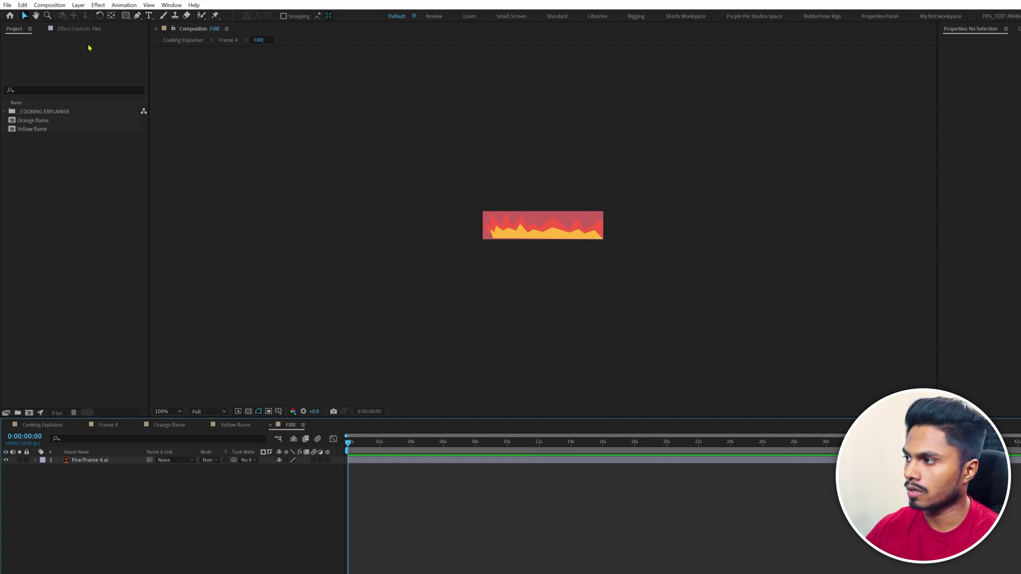
# Step: Resize the FIRE composition to 948 px wide with a black background, then view at 200%
pyautogui.click(50, 6)
pyautogui.click(73, 30)
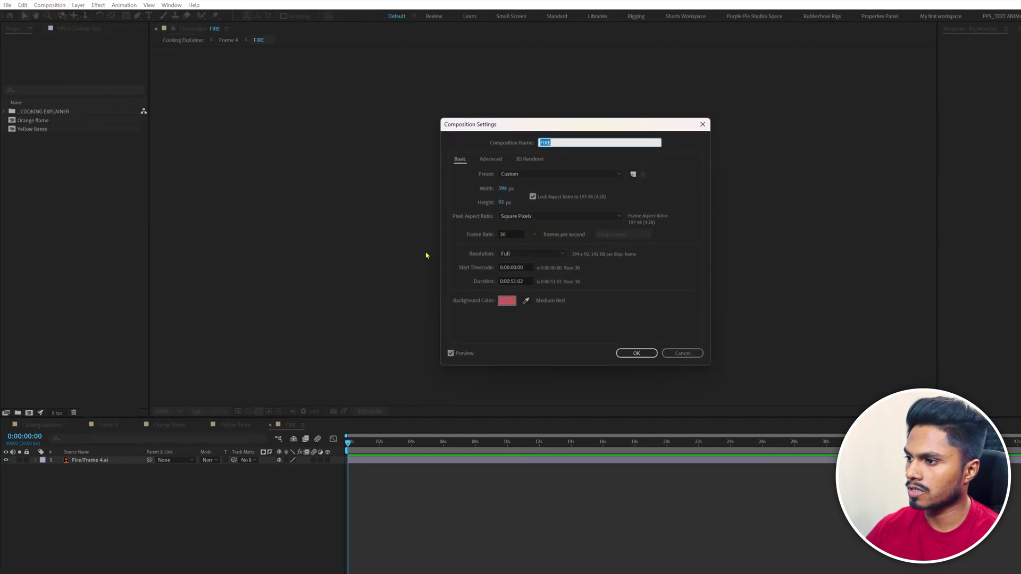
pyautogui.moveTo(502, 196); pyautogui.dragTo(561, 187)
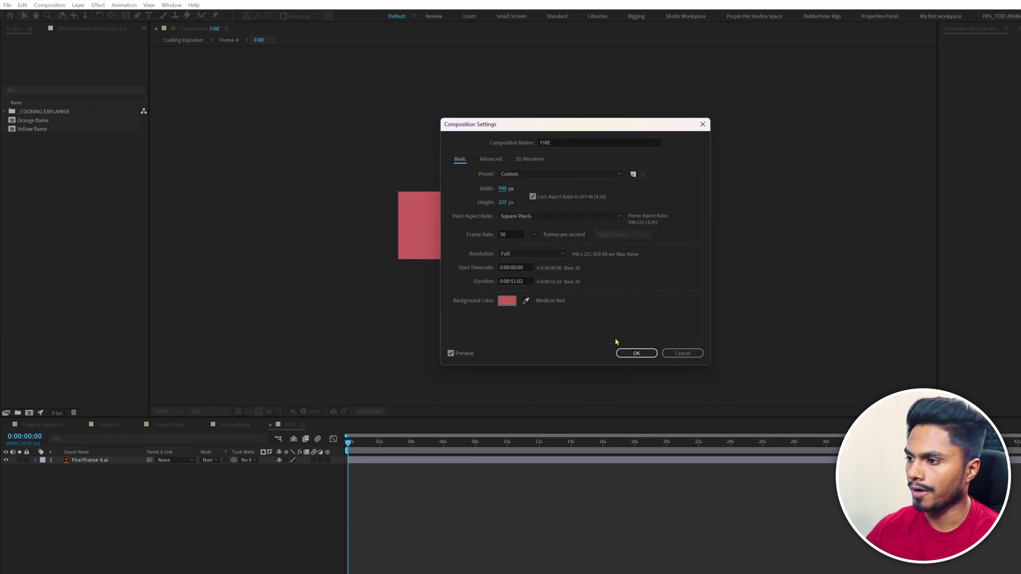
pyautogui.click(508, 301)
pyautogui.click(583, 301)
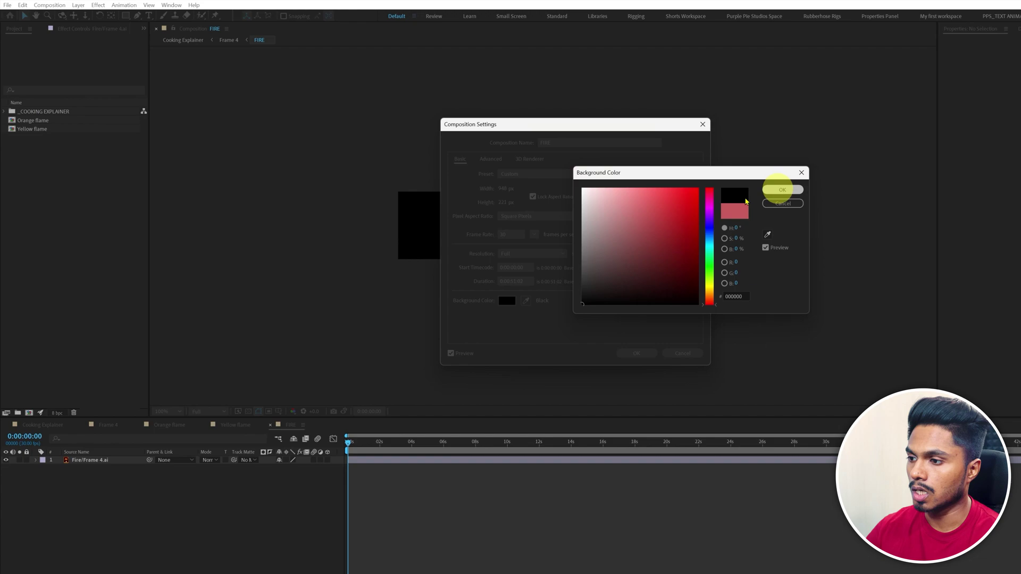
pyautogui.click(780, 188)
pyautogui.click(637, 353)
pyautogui.press('.')
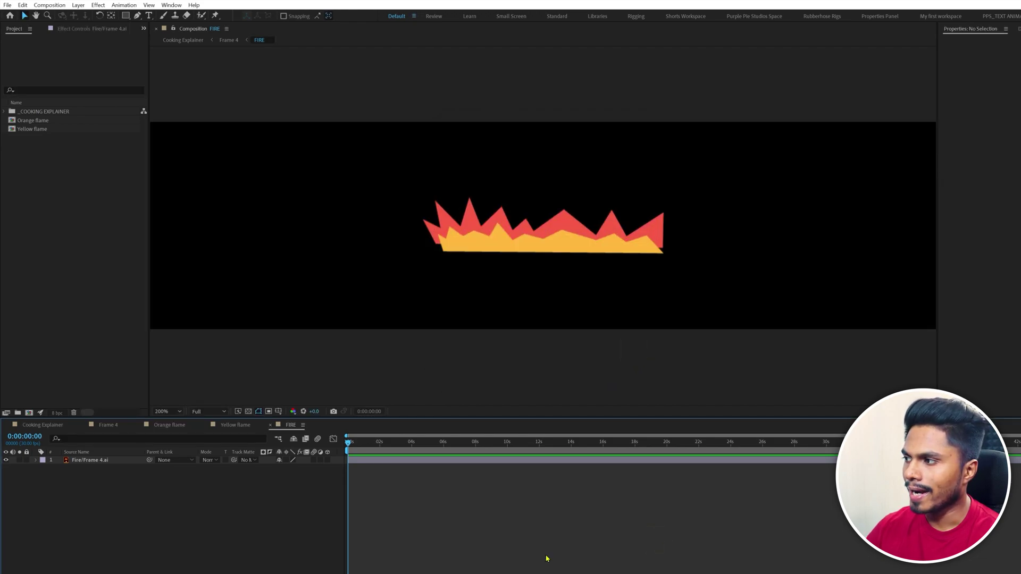
# Step: Add the Orange flame comp to FIRE at 60% opacity and about 8% scale
pyautogui.moveTo(32, 124); pyautogui.dragTo(92, 461)
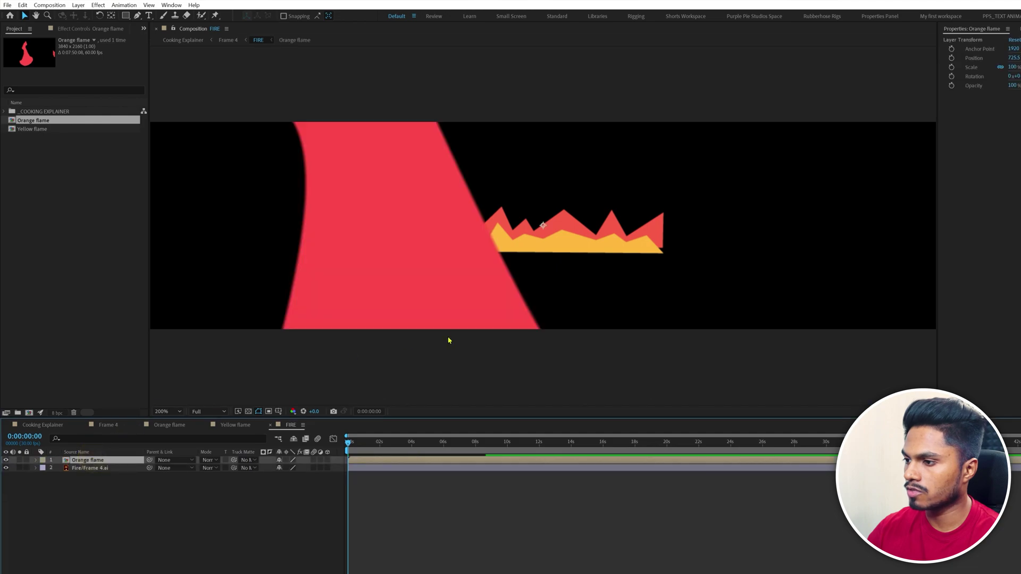
pyautogui.press('t')
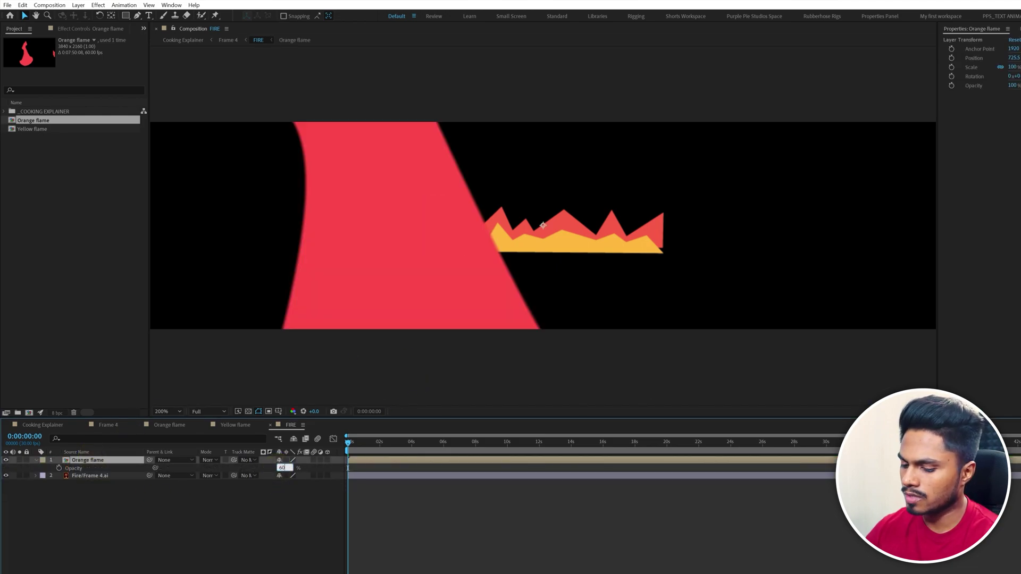
pyautogui.write('60')
pyautogui.press('Return')
pyautogui.press('s')
pyautogui.moveTo(290, 468); pyautogui.dragTo(276, 481)
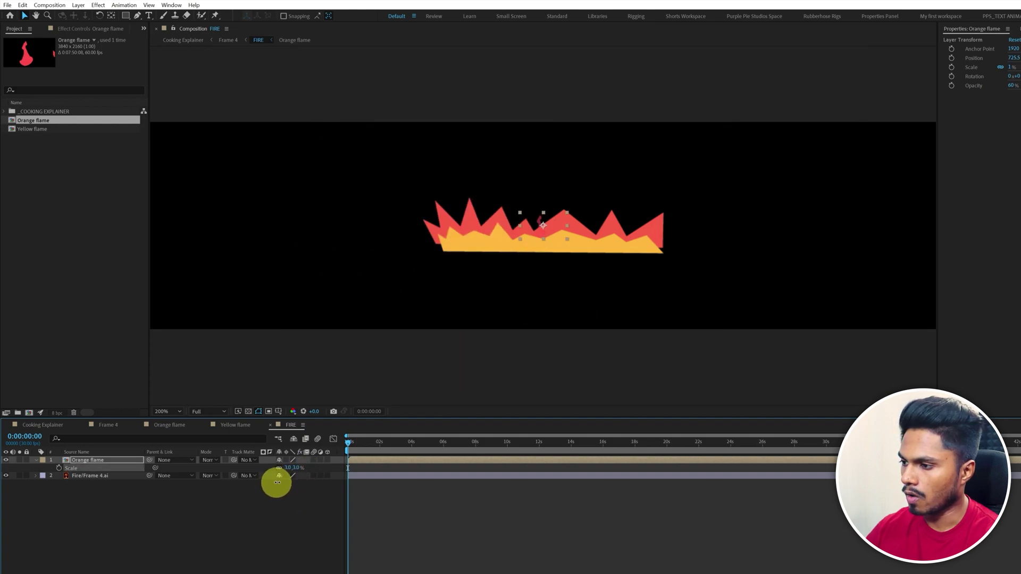
# Step: Place the flame at the fire's left end, anchor at its base, and scale to about 6.4%
pyautogui.moveTo(518, 279); pyautogui.dragTo(446, 246)
pyautogui.press('y')
pyautogui.moveTo(462, 205); pyautogui.dragTo(456, 248)
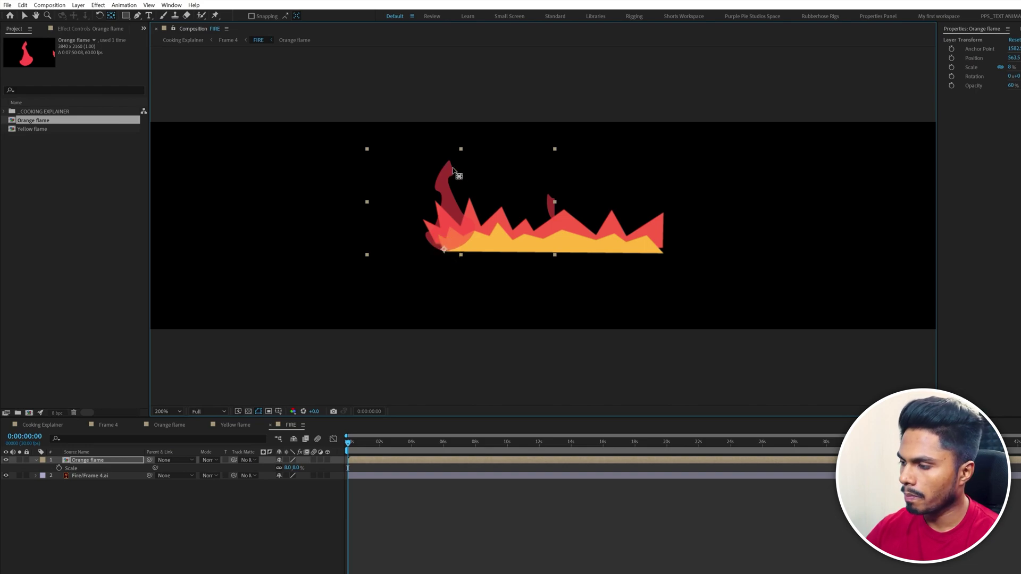
pyautogui.moveTo(460, 150); pyautogui.dragTo(458, 170)
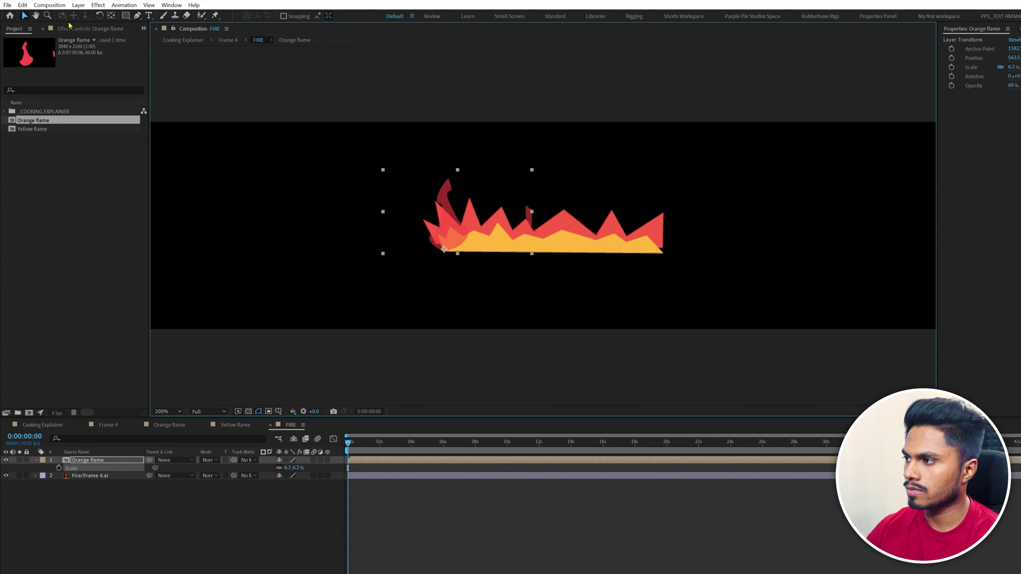
# Step: Draw a closed Pen-tool mask around the small Orange flame at the fire's left end
pyautogui.click(137, 16)
pyautogui.click(451, 169)
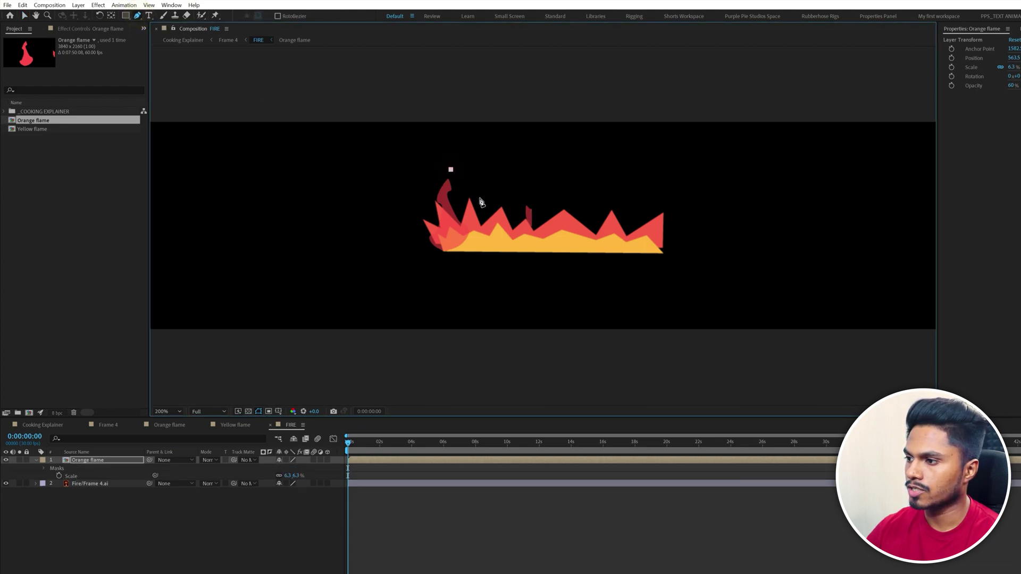
pyautogui.click(419, 277)
pyautogui.click(389, 209)
pyautogui.click(409, 181)
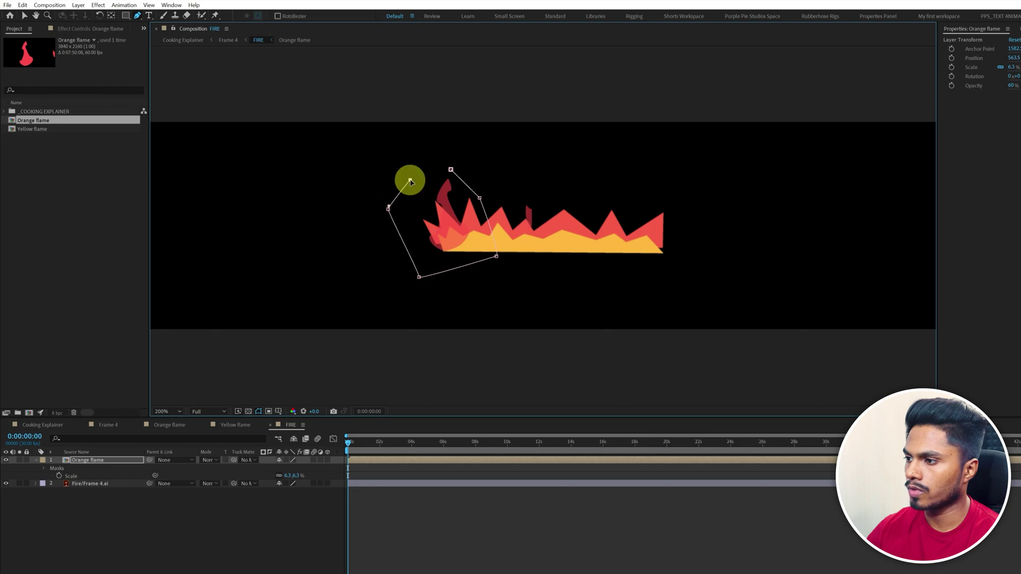
pyautogui.click(451, 170)
# Step: Preview the masked flame, then reselect the Orange flame layer with the Selection tool
pyautogui.click(96, 460)
pyautogui.click(488, 526)
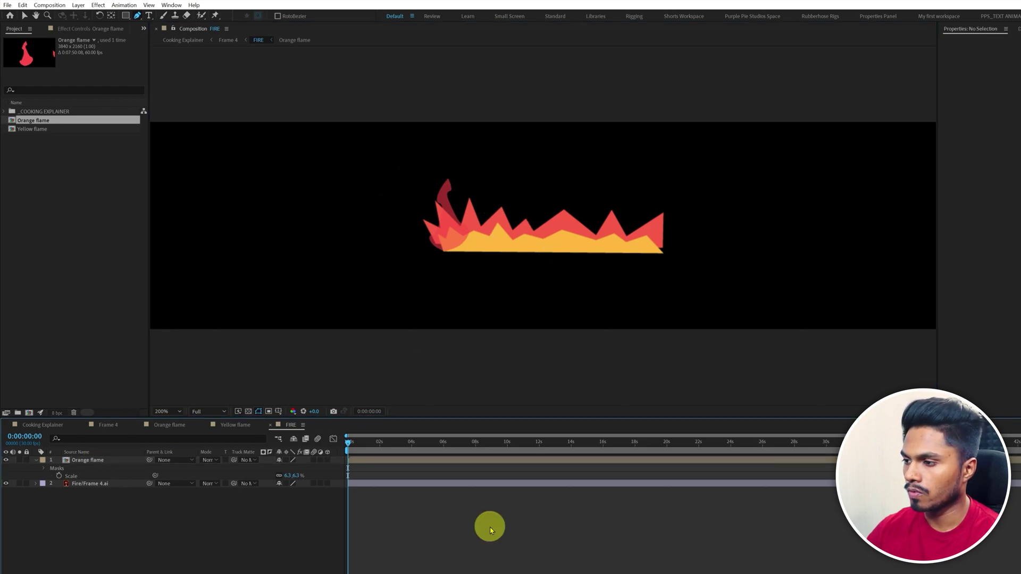
pyautogui.press('h')
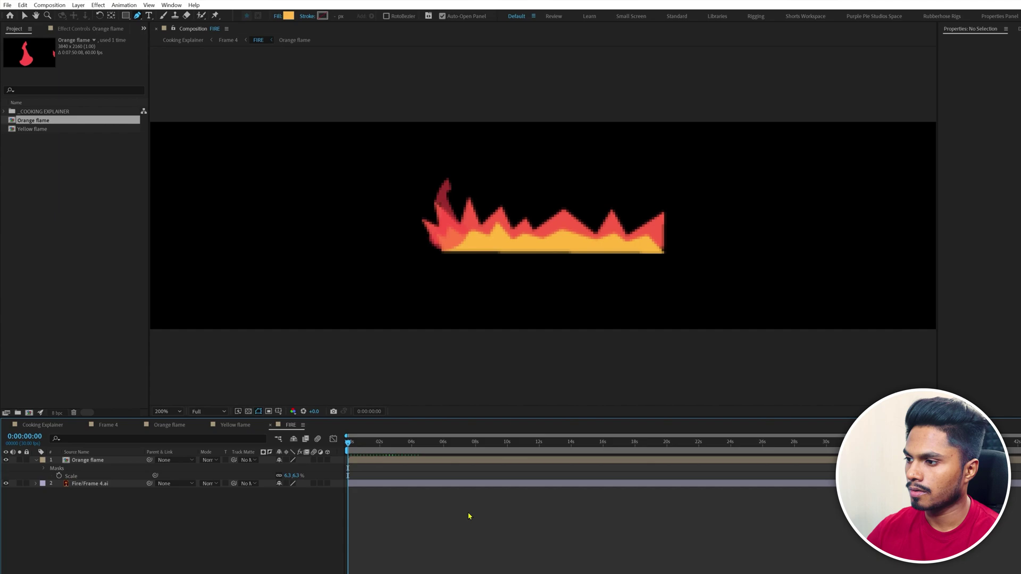
pyautogui.press('v')
pyautogui.click(81, 460)
# Step: Raise the Orange flame to 100% opacity and duplicate copies spread rightward along the fire
pyautogui.press('t')
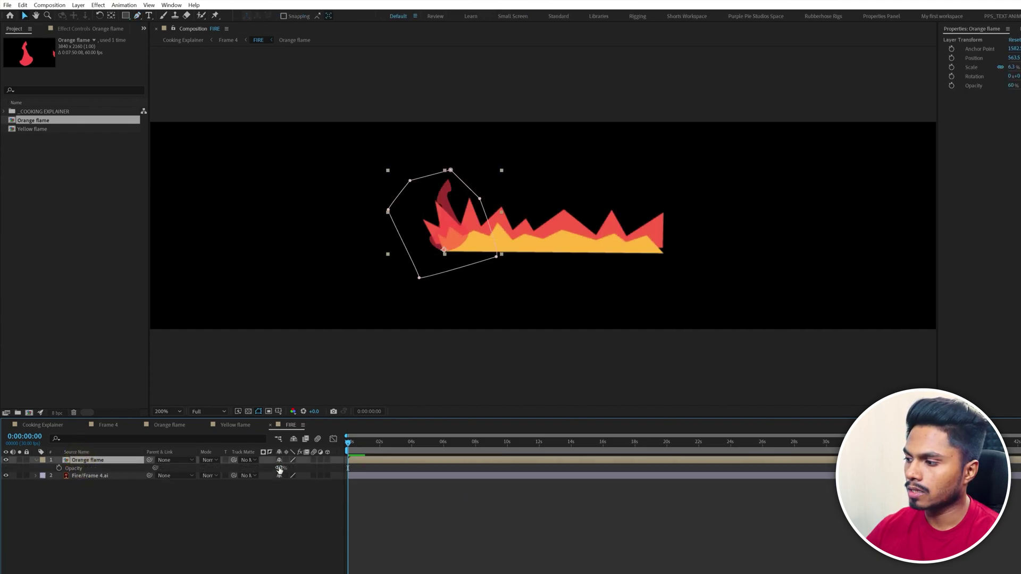
pyautogui.moveTo(280, 469); pyautogui.dragTo(829, 473)
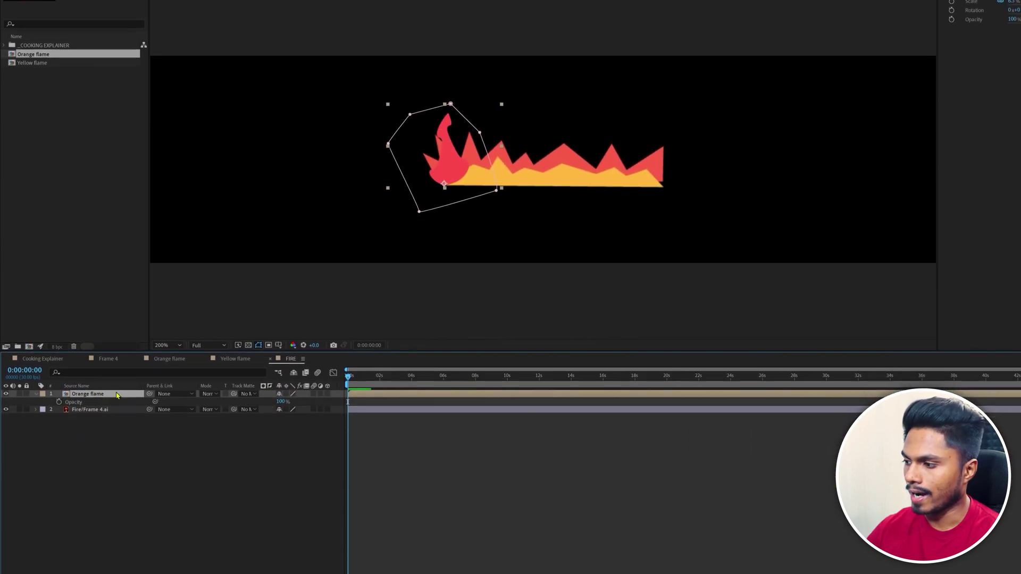
pyautogui.hotkey('ctrl', 'd')
pyautogui.moveTo(445, 157); pyautogui.dragTo(628, 160)
pyautogui.hotkey('ctrl', 'd')
pyautogui.hotkey('ctrl', 'd')
pyautogui.hotkey('ctrl', 'd')
pyautogui.hotkey('ctrl', 'd')
pyautogui.hotkey('ctrl', 'd')
pyautogui.hotkey('ctrl', 'd')
pyautogui.hotkey('ctrl', 'd')
pyautogui.hotkey('ctrl', 'd')
pyautogui.hotkey('ctrl', 'd')
pyautogui.moveTo(627, 161); pyautogui.dragTo(652, 155)
pyautogui.press('=')
pyautogui.press('=')
pyautogui.press('=')
# Step: Stagger the Orange flame copies' start times so each layer begins at a different moment
pyautogui.moveTo(364, 454); pyautogui.dragTo(654, 447)
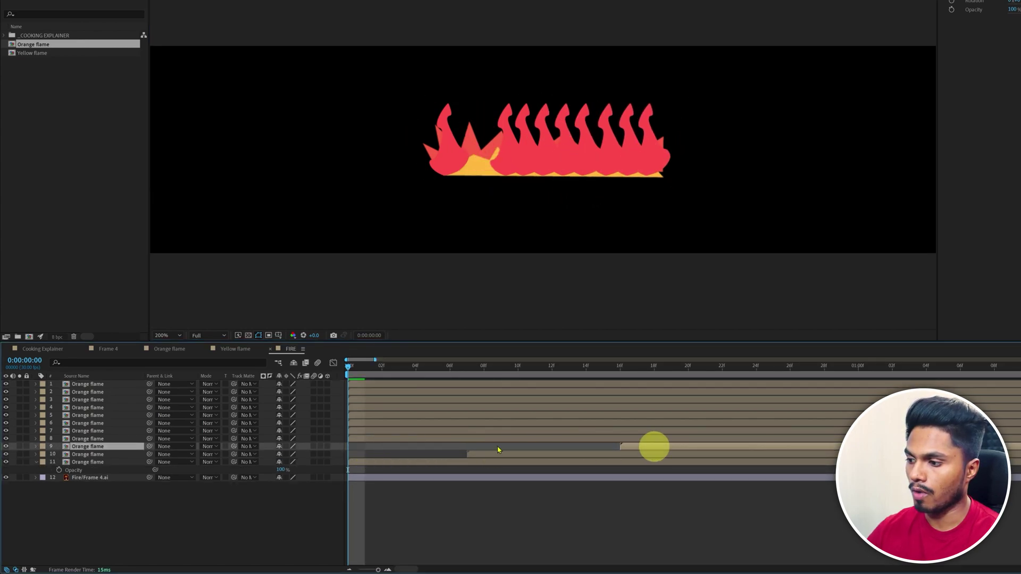
pyautogui.moveTo(499, 438); pyautogui.dragTo(993, 439)
pyautogui.press('-')
pyautogui.press('-')
pyautogui.press('-')
pyautogui.press('-')
pyautogui.moveTo(361, 431); pyautogui.dragTo(433, 431)
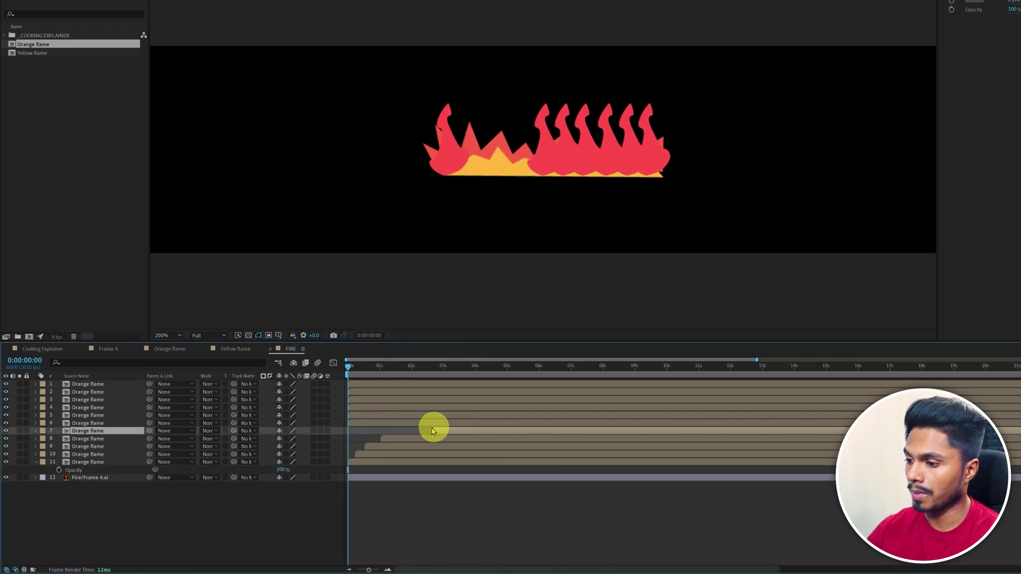
pyautogui.moveTo(362, 423); pyautogui.dragTo(432, 423)
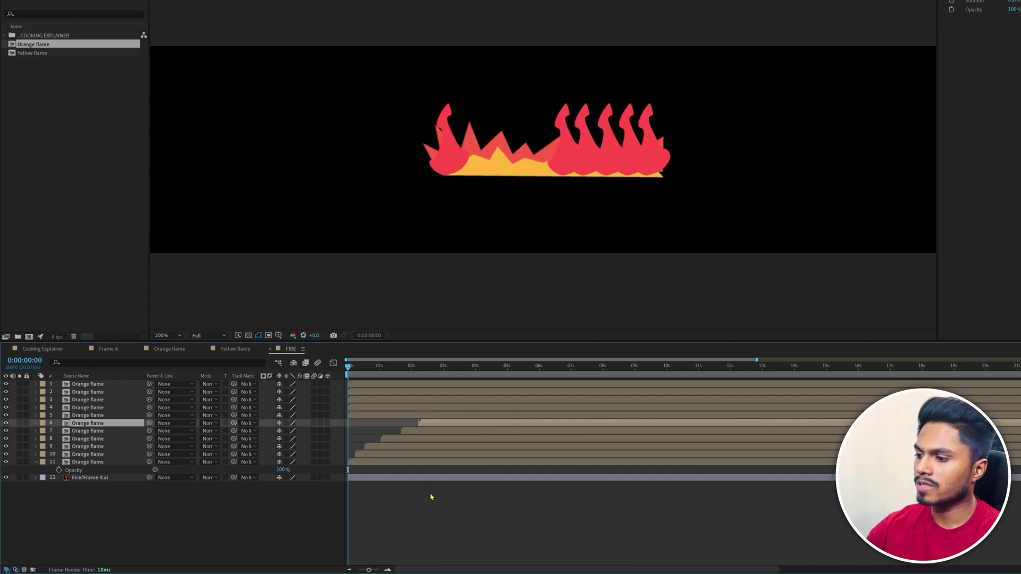
pyautogui.moveTo(365, 418); pyautogui.dragTo(425, 408)
pyautogui.moveTo(391, 399); pyautogui.dragTo(482, 399)
pyautogui.moveTo(411, 392); pyautogui.dragTo(553, 390)
pyautogui.moveTo(465, 384); pyautogui.dragTo(653, 379)
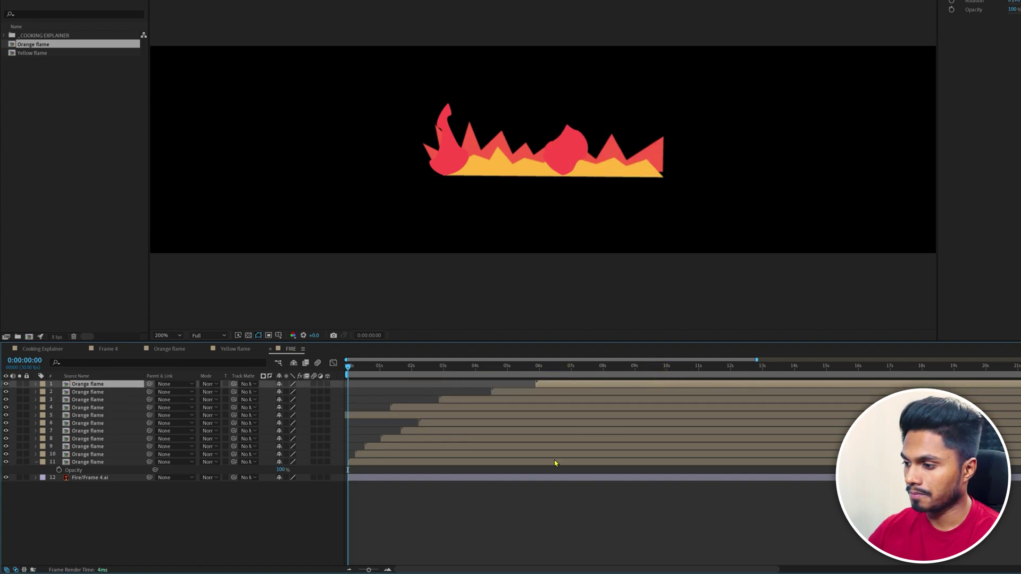
pyautogui.click(405, 490)
pyautogui.moveTo(394, 456); pyautogui.dragTo(487, 446)
# Step: Align all eleven Orange flame layers' in-points to 0:00 and preview the flickering fire
pyautogui.click(592, 388)
pyautogui.keyDown('shift'); pyautogui.click(581, 462); pyautogui.keyUp('shift')
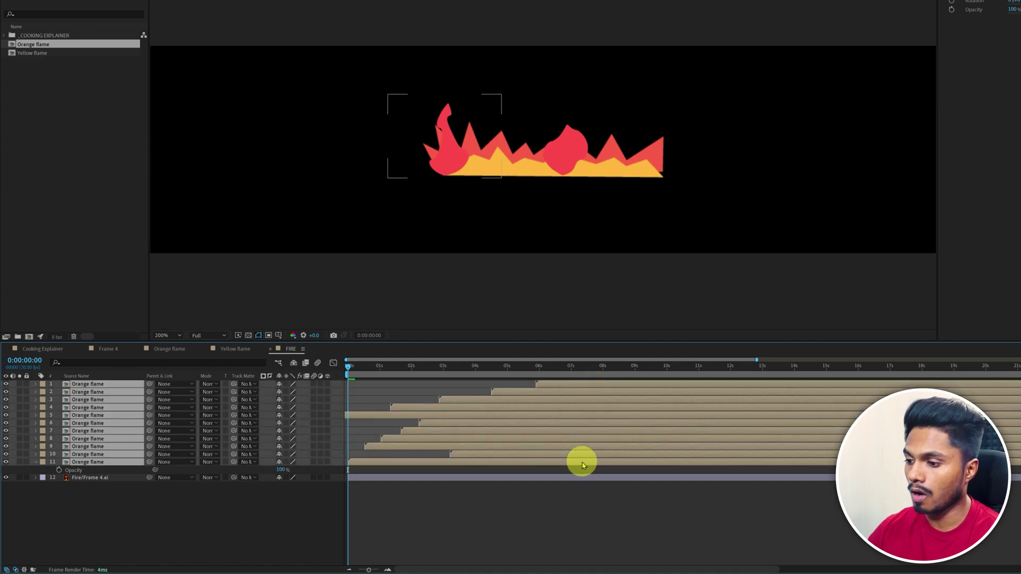
pyautogui.moveTo(669, 391); pyautogui.dragTo(584, 392)
pyautogui.press('[')
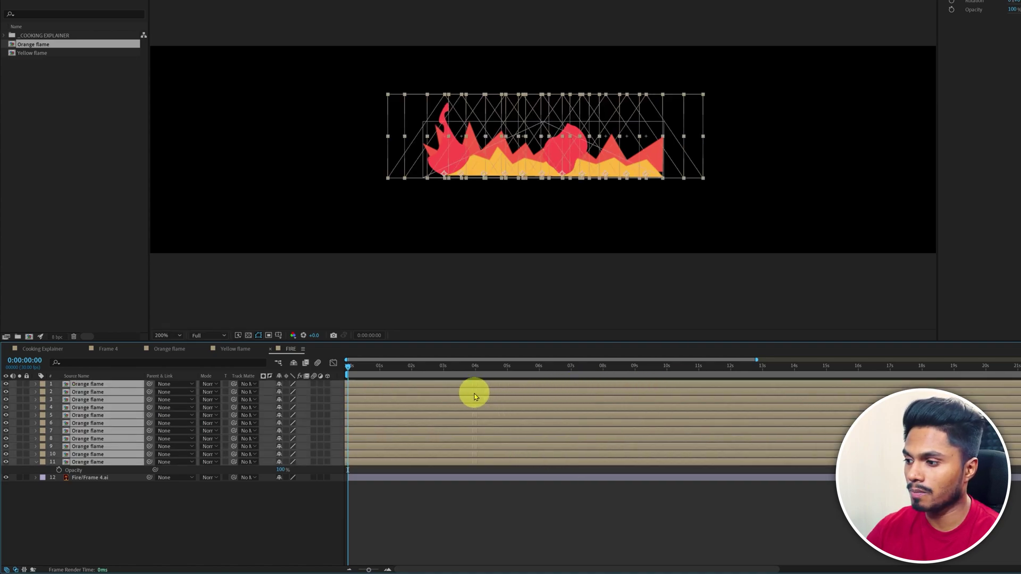
pyautogui.click(449, 528)
pyautogui.press('space')
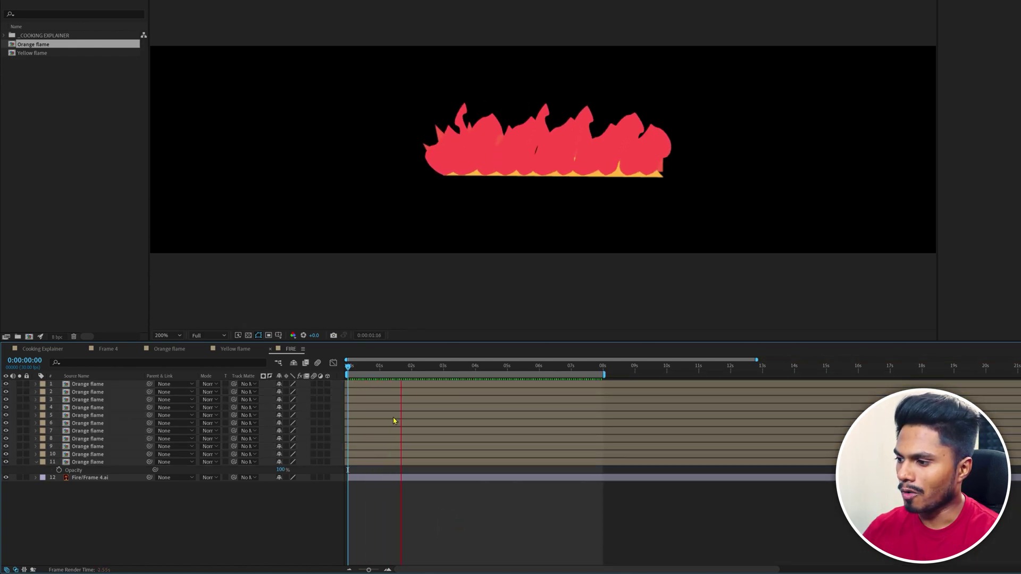
# Step: Add the Yellow flame comp to FIRE, position it on the fire, mask it and shrink it
pyautogui.click(343, 366)
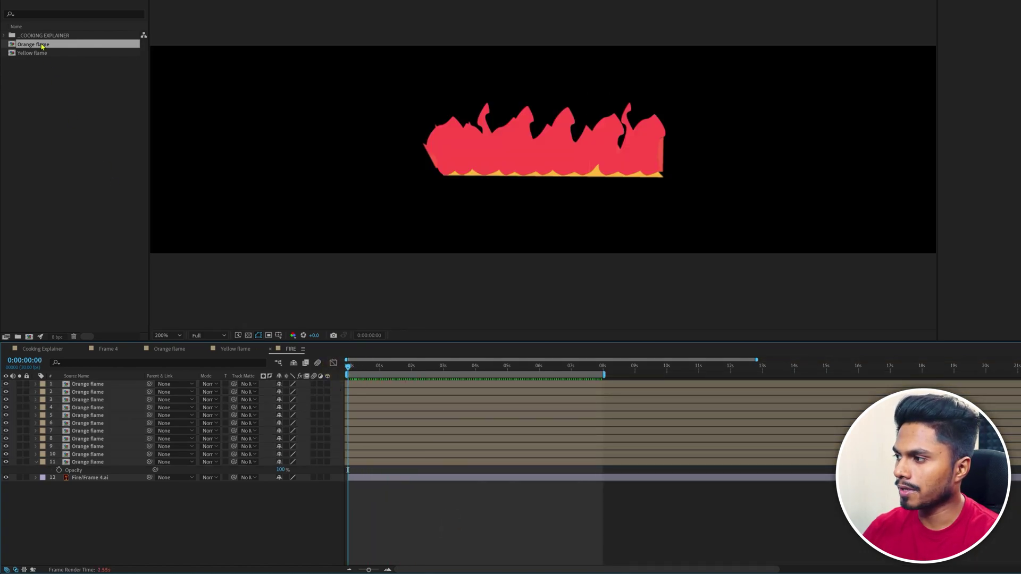
pyautogui.moveTo(28, 55); pyautogui.dragTo(80, 385)
pyautogui.press(',')
pyautogui.press(',')
pyautogui.press(',')
pyautogui.press(',')
pyautogui.moveTo(563, 250); pyautogui.dragTo(561, 147)
pyautogui.press('.')
pyautogui.press('.')
pyautogui.moveTo(635, 188); pyautogui.dragTo(537, 160)
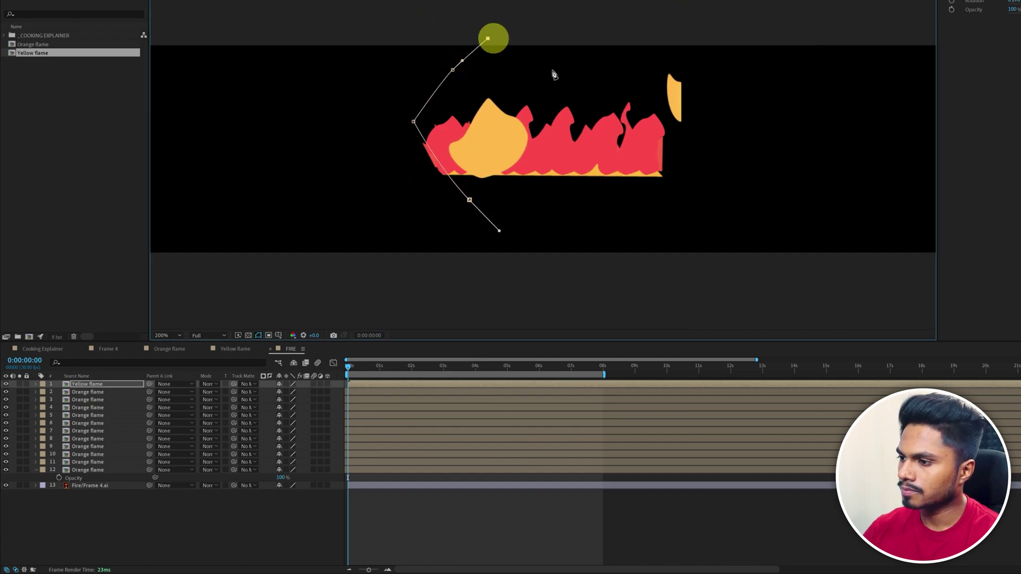
pyautogui.moveTo(499, 230); pyautogui.dragTo(501, 234)
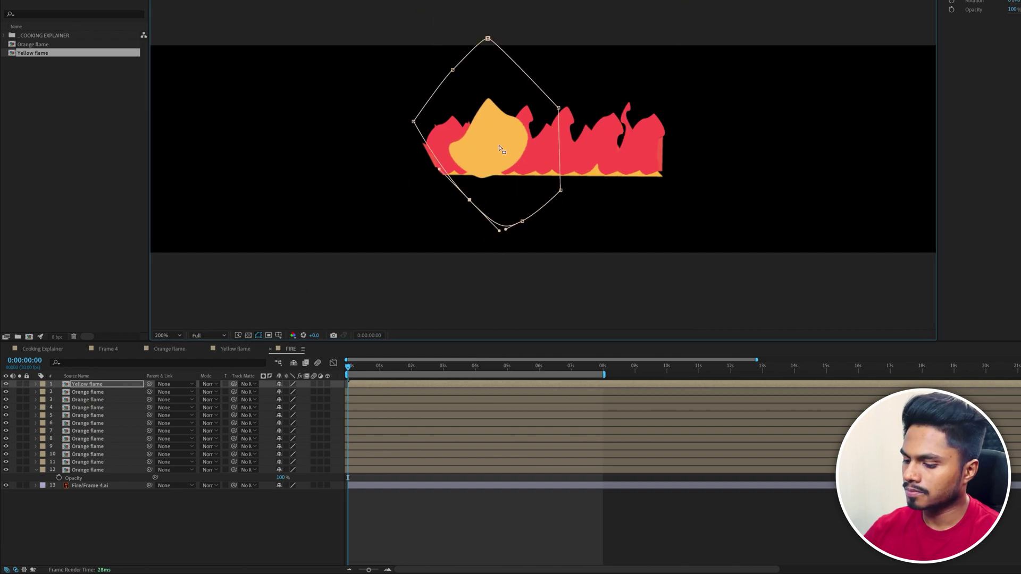
pyautogui.press('s')
pyautogui.moveTo(298, 392); pyautogui.dragTo(287, 392)
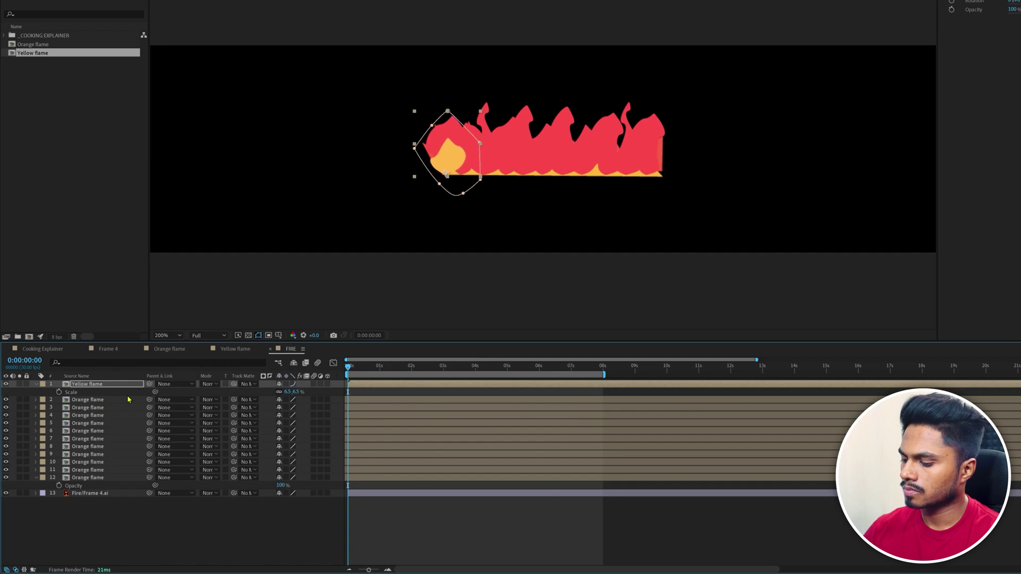
# Step: Duplicate the Yellow flame along the fire and stagger the copies' start times
pyautogui.hotkey('ctrl', 'd')
pyautogui.hotkey('ctrl', 'd')
pyautogui.moveTo(449, 156); pyautogui.dragTo(632, 162)
pyautogui.hotkey('ctrl', 'd')
pyautogui.hotkey('ctrl', 'd')
pyautogui.hotkey('ctrl', 'd')
pyautogui.hotkey('ctrl', 'd')
pyautogui.hotkey('ctrl', 'd')
pyautogui.hotkey('ctrl', 'd')
pyautogui.hotkey('ctrl', 'd')
pyautogui.hotkey('ctrl', 'd')
pyautogui.hotkey('ctrl', 'd')
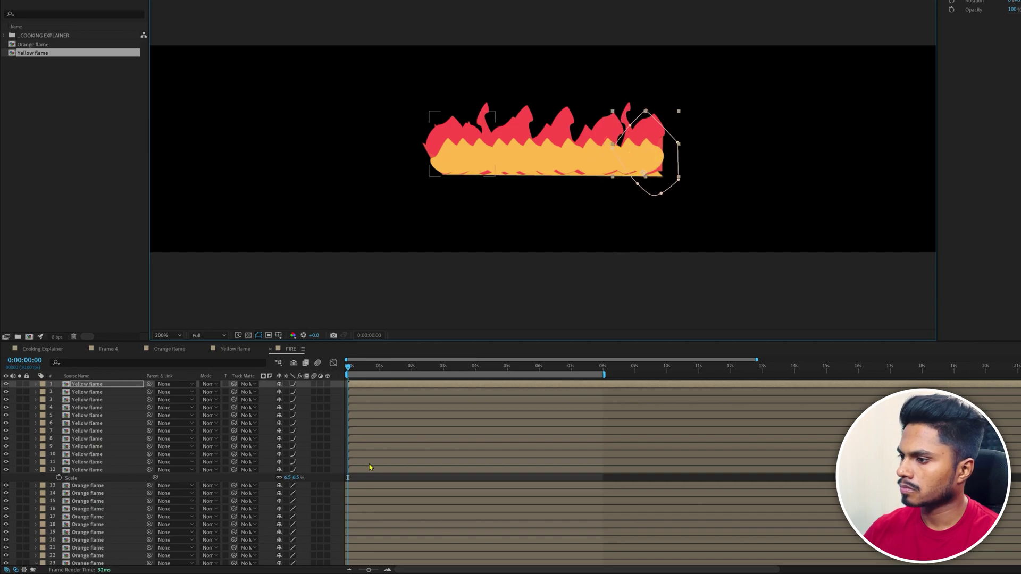
pyautogui.moveTo(367, 461); pyautogui.dragTo(463, 454)
pyautogui.moveTo(372, 446); pyautogui.dragTo(433, 446)
pyautogui.moveTo(372, 439); pyautogui.dragTo(555, 430)
pyautogui.moveTo(372, 422); pyautogui.dragTo(641, 415)
pyautogui.moveTo(362, 407); pyautogui.dragTo(483, 399)
# Step: Make all layers start at time zero and deselect them
pyautogui.click(345, 392)
pyautogui.hotkey('ctrl', 'a')
pyautogui.press('[')
pyautogui.press('F2')
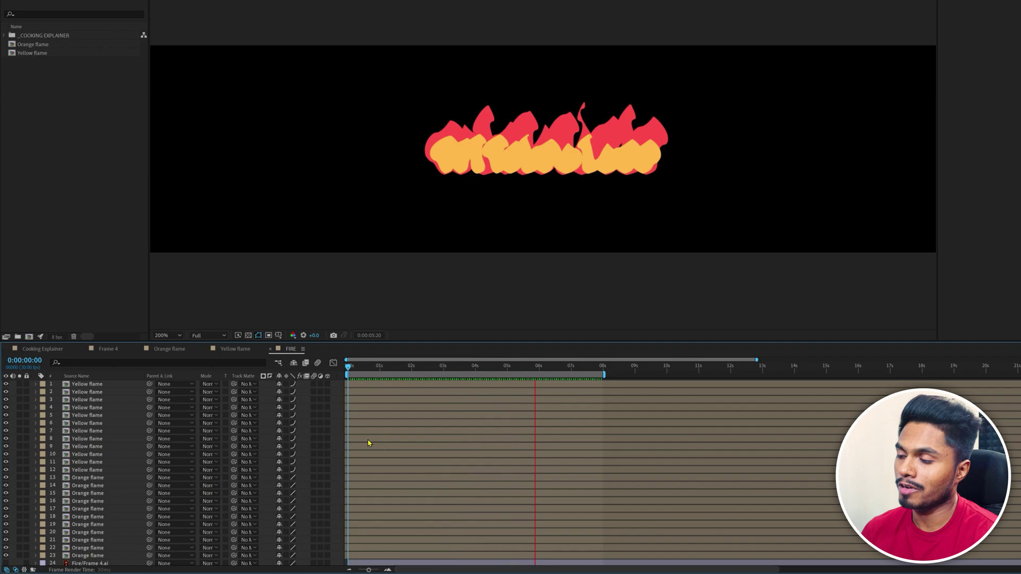
# Step: Stop playback and add a new adjustment layer above the flames
pyautogui.click(12, 400)
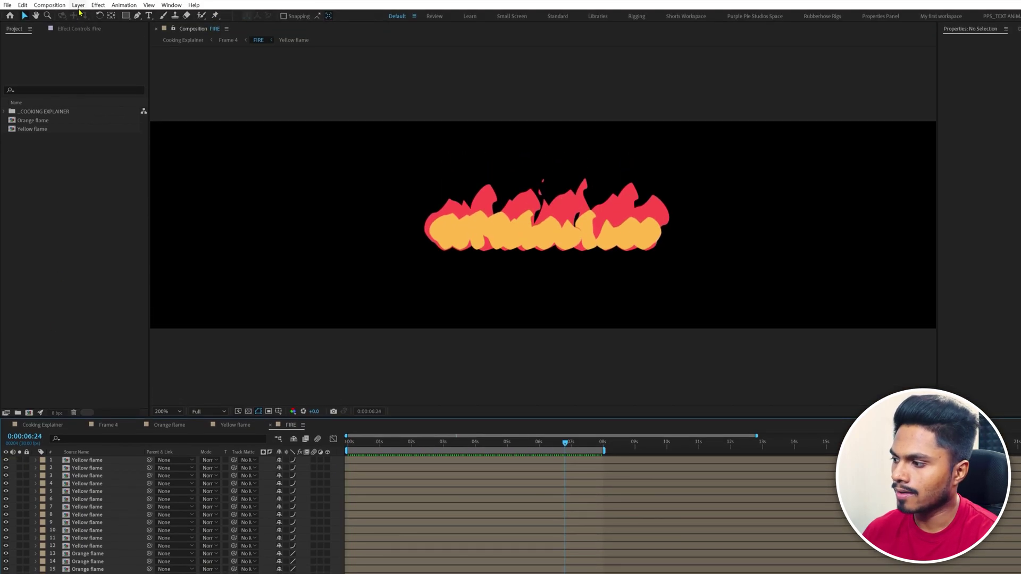
pyautogui.click(79, 0)
pyautogui.click(250, 71)
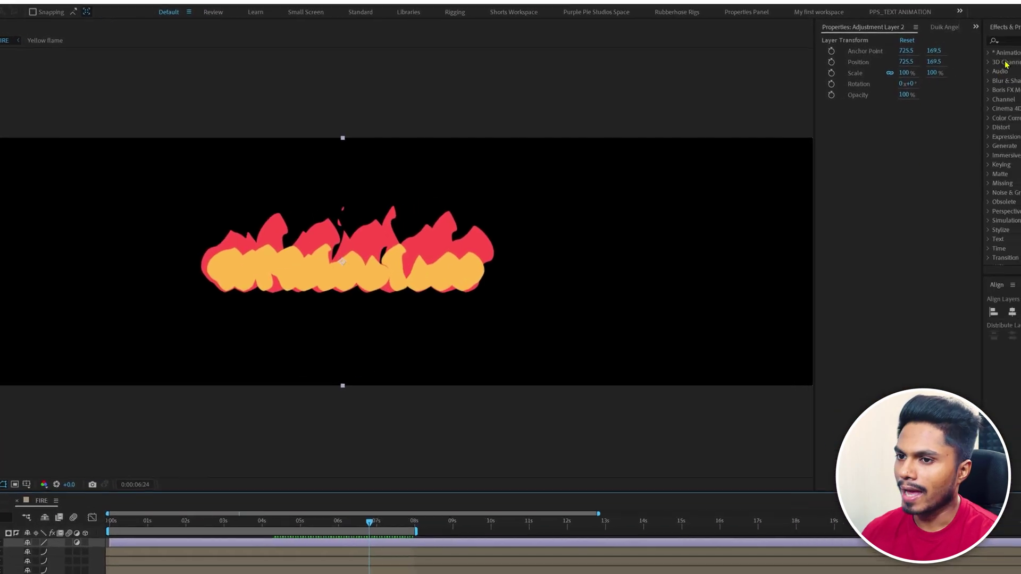
# Step: Apply CC Radial Fast Blur (centre at flames' base, Brightest, Amount 6) and Glow to it
pyautogui.click(1015, 43)
pyautogui.write('rad')
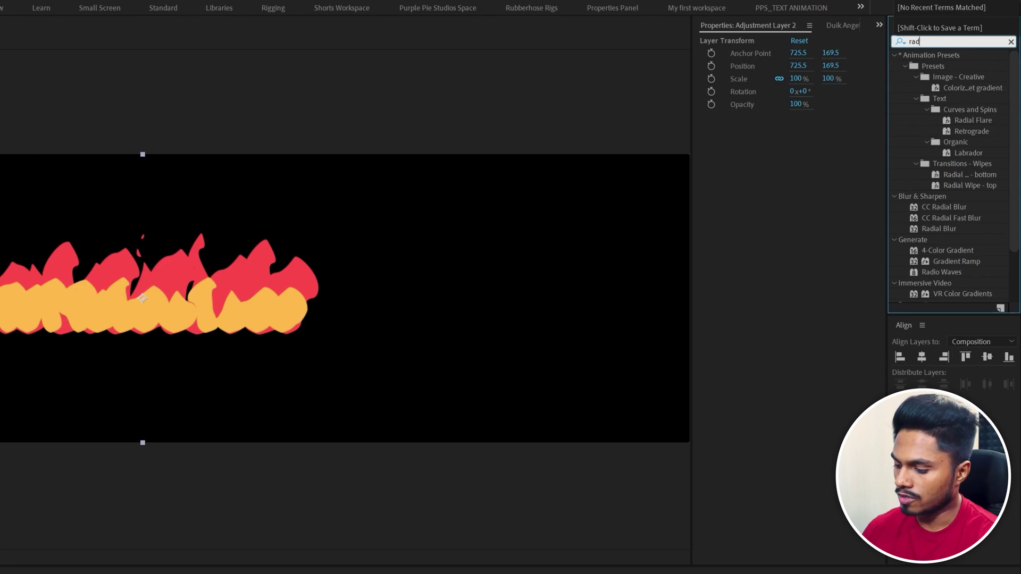
pyautogui.write('ial')
pyautogui.doubleClick(946, 163)
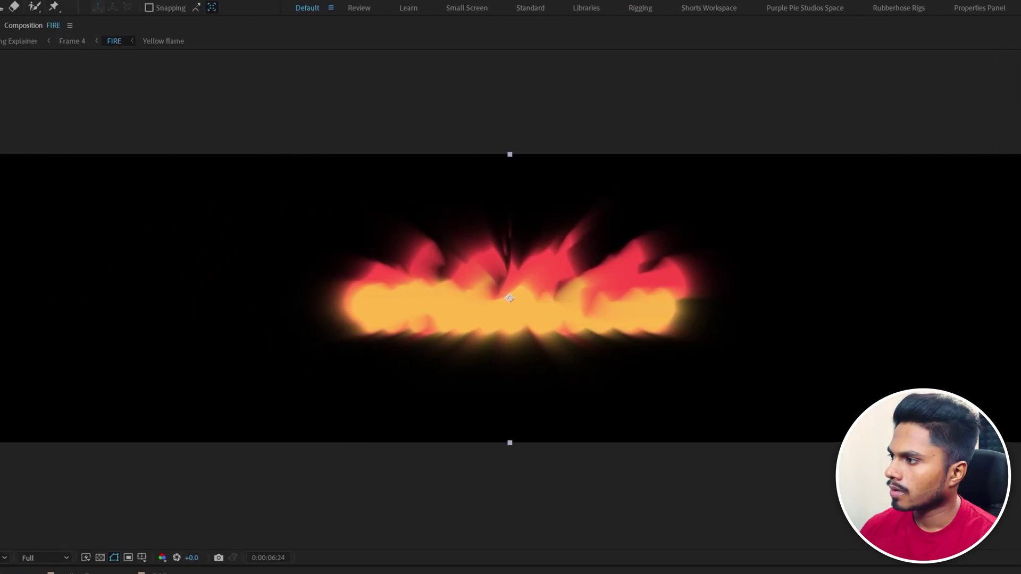
pyautogui.click(121, 64)
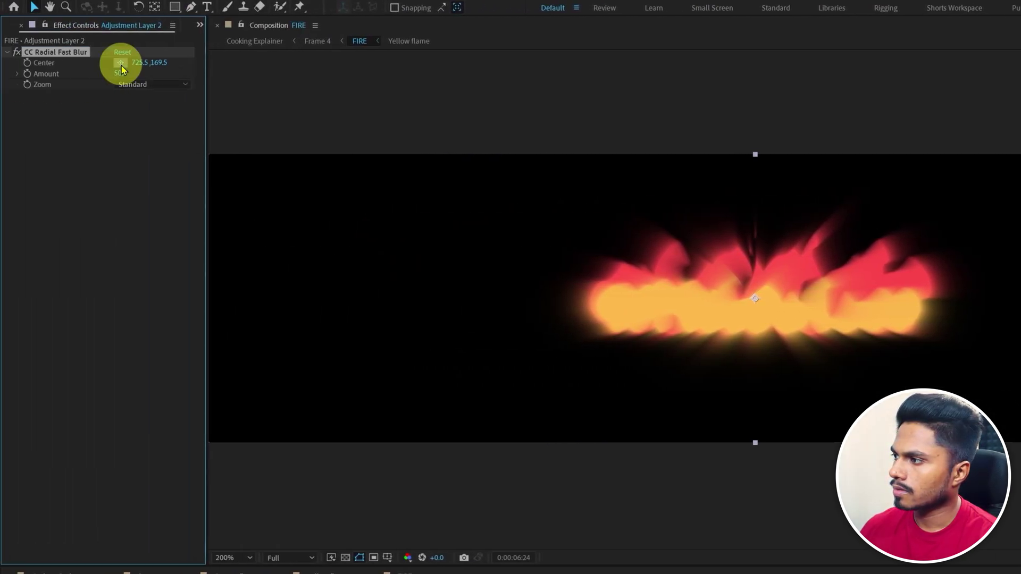
pyautogui.click(753, 334)
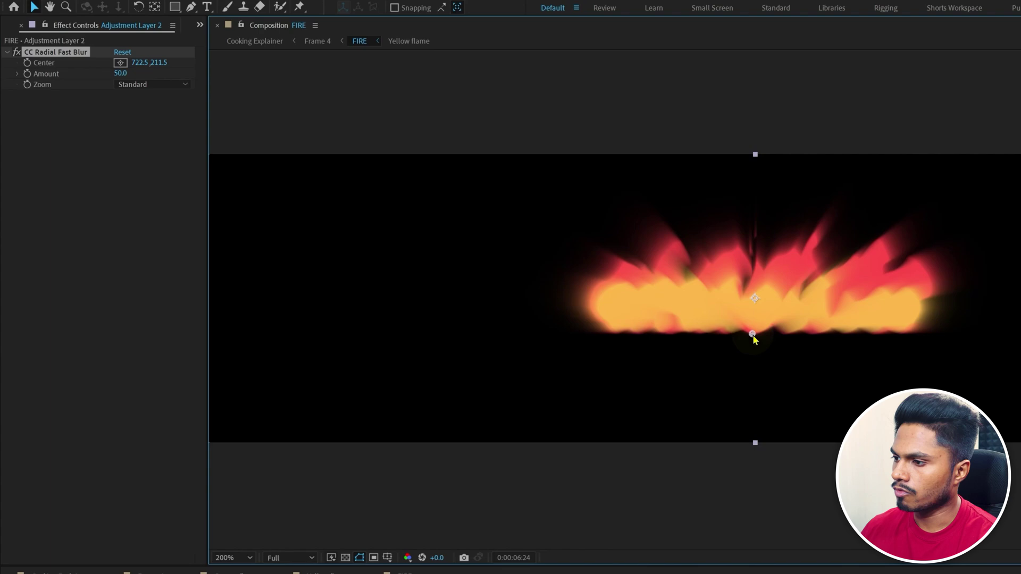
pyautogui.click(163, 87)
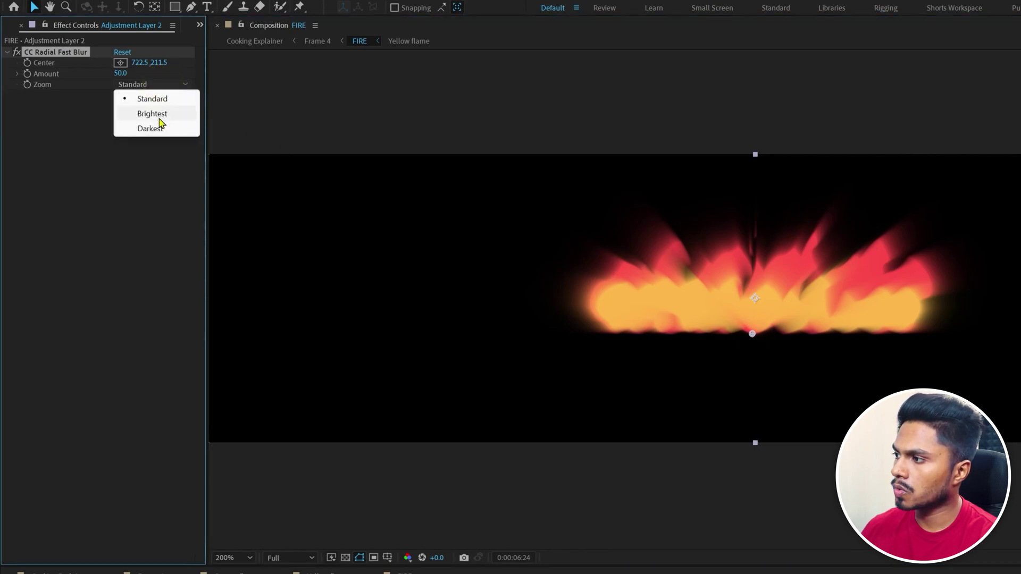
pyautogui.click(160, 113)
pyautogui.click(122, 74)
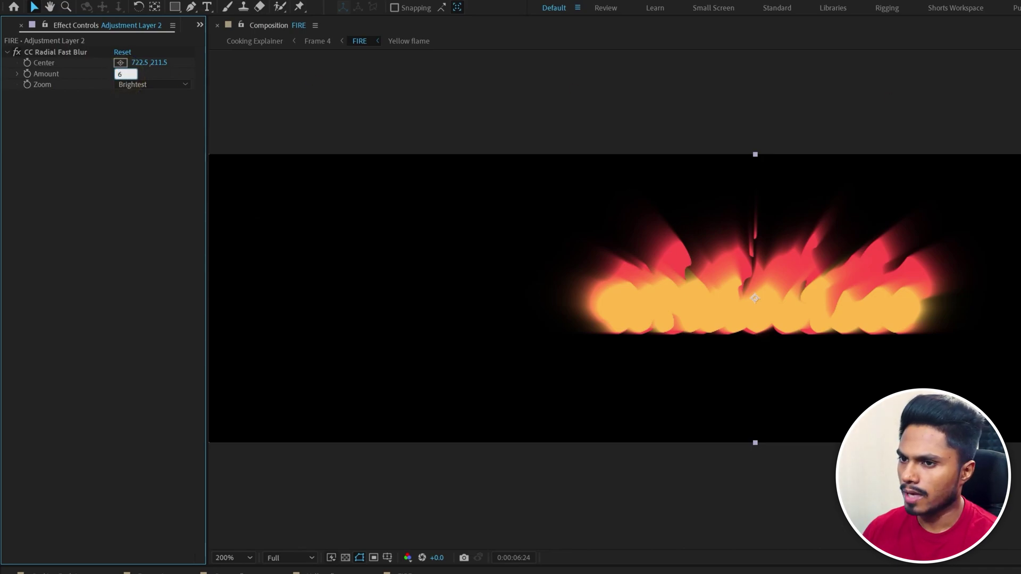
pyautogui.press('Return')
pyautogui.write('glow')
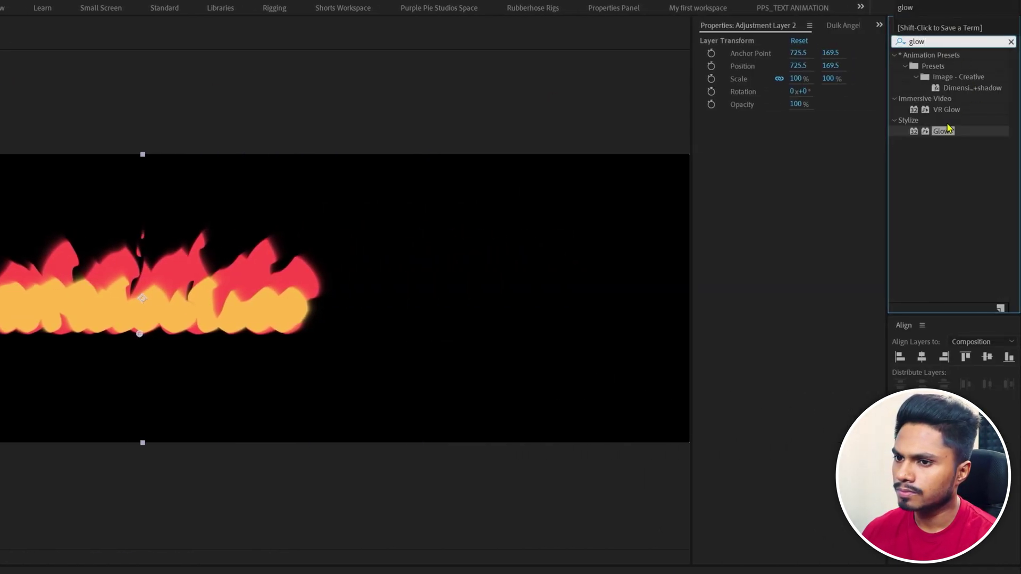
pyautogui.doubleClick(942, 130)
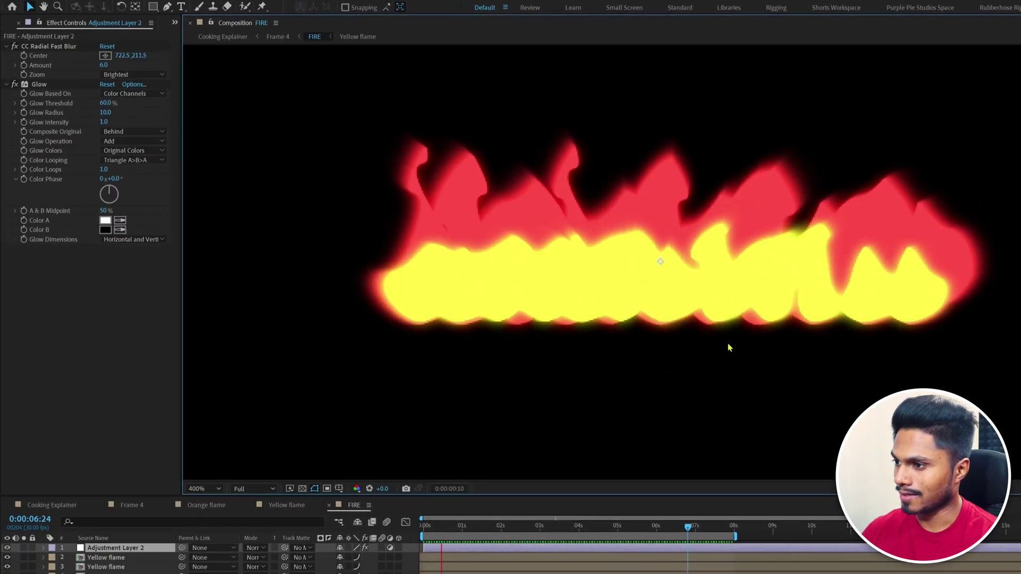
# Step: Check Frame 4, then in FIRE hide Adjustment Layer 2 and return to the timeline start
pyautogui.click(476, 528)
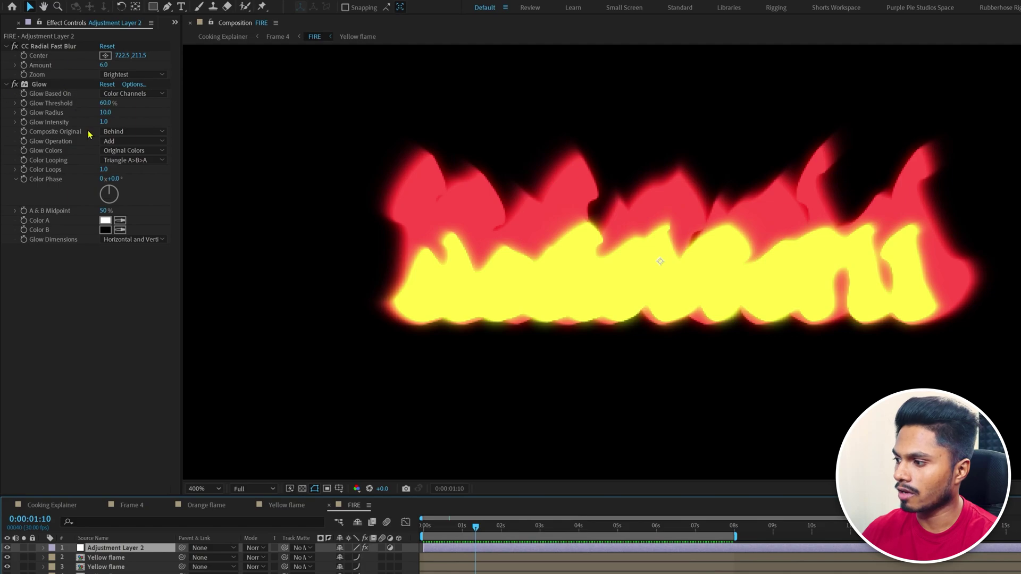
pyautogui.click(130, 505)
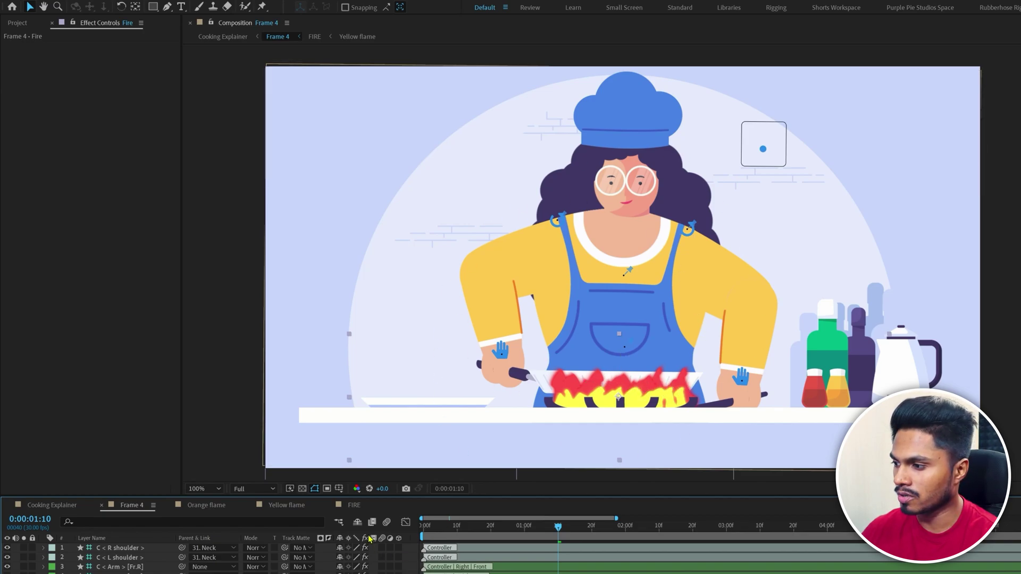
pyautogui.click(355, 506)
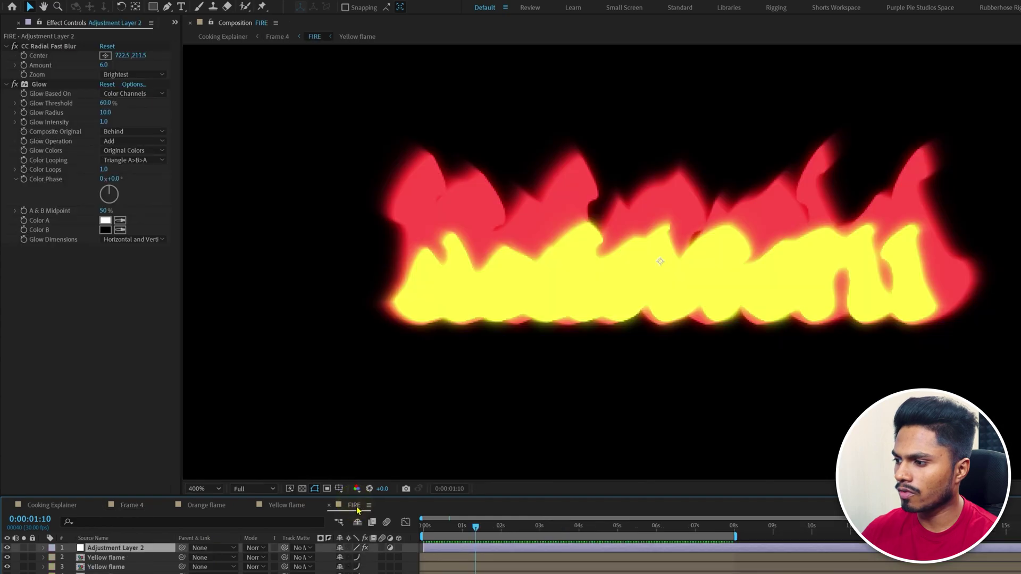
pyautogui.click(8, 548)
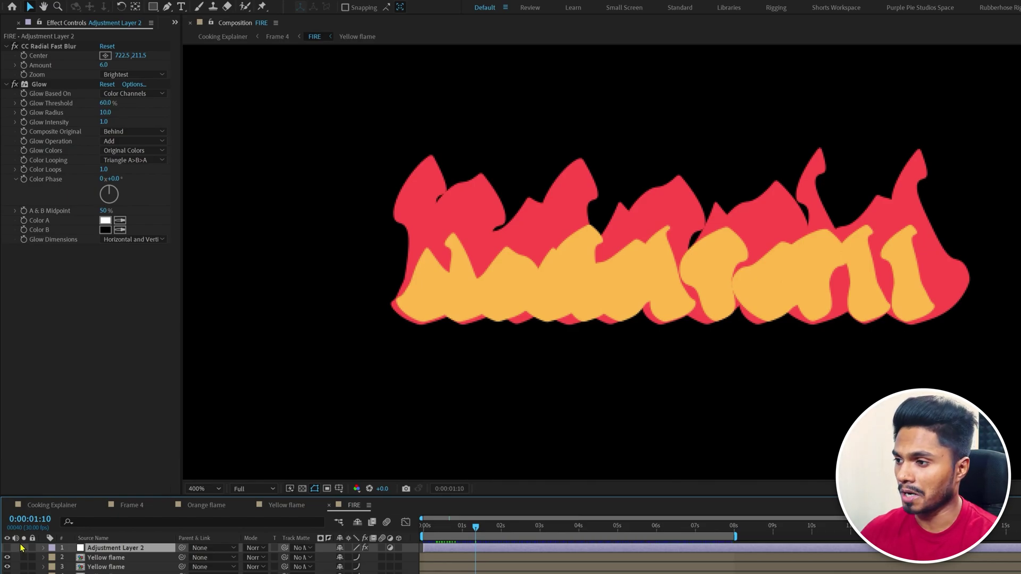
pyautogui.press('Home')
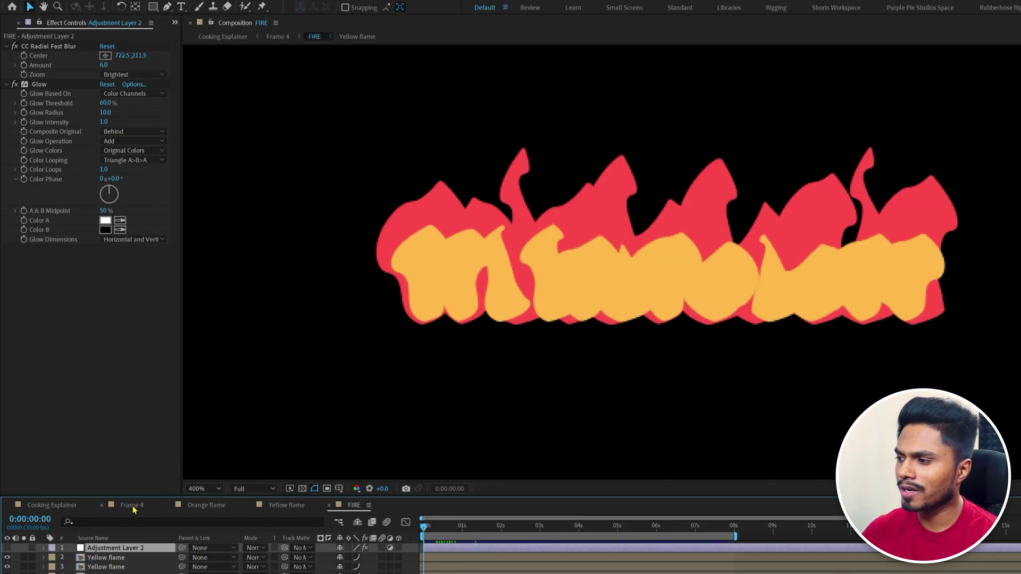
# Step: Switch to the Frame 4 cooking scene to watch the pan's flames
pyautogui.click(131, 505)
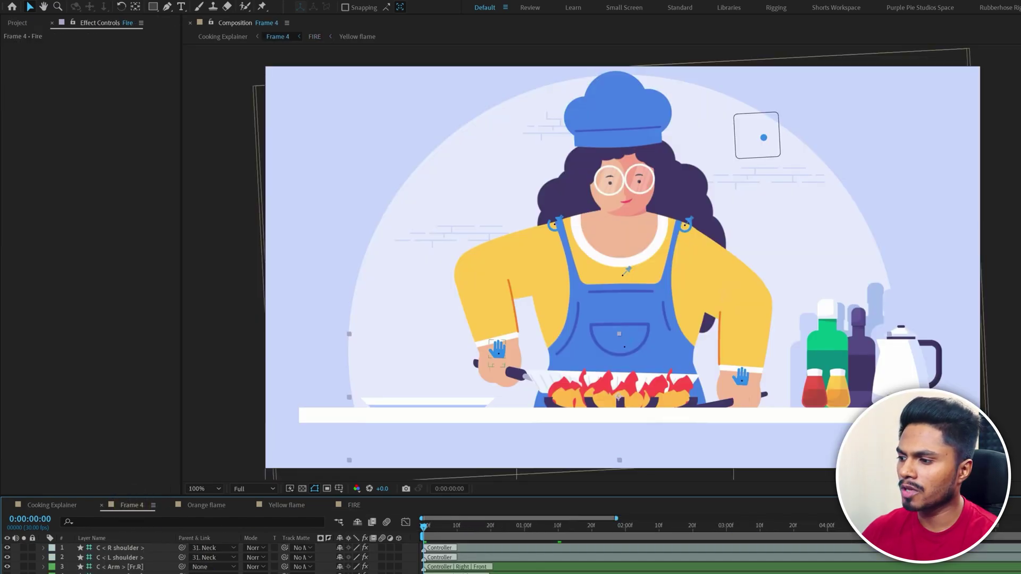